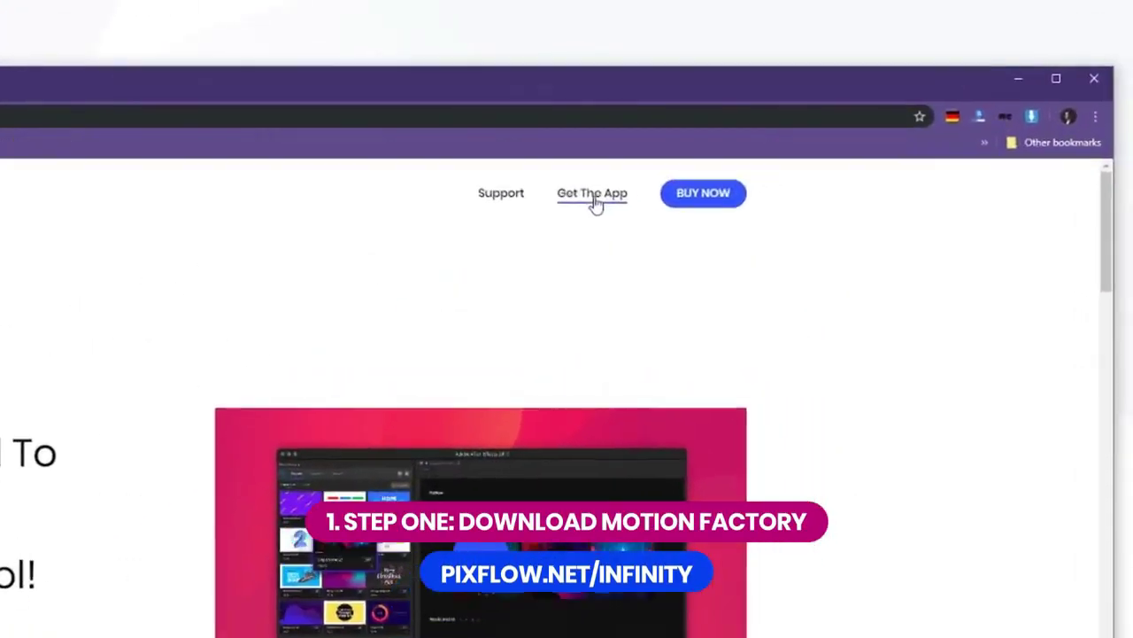
- Get the Motion Factory app and save its setup ZIP on the Desktop
left_click(596, 203)
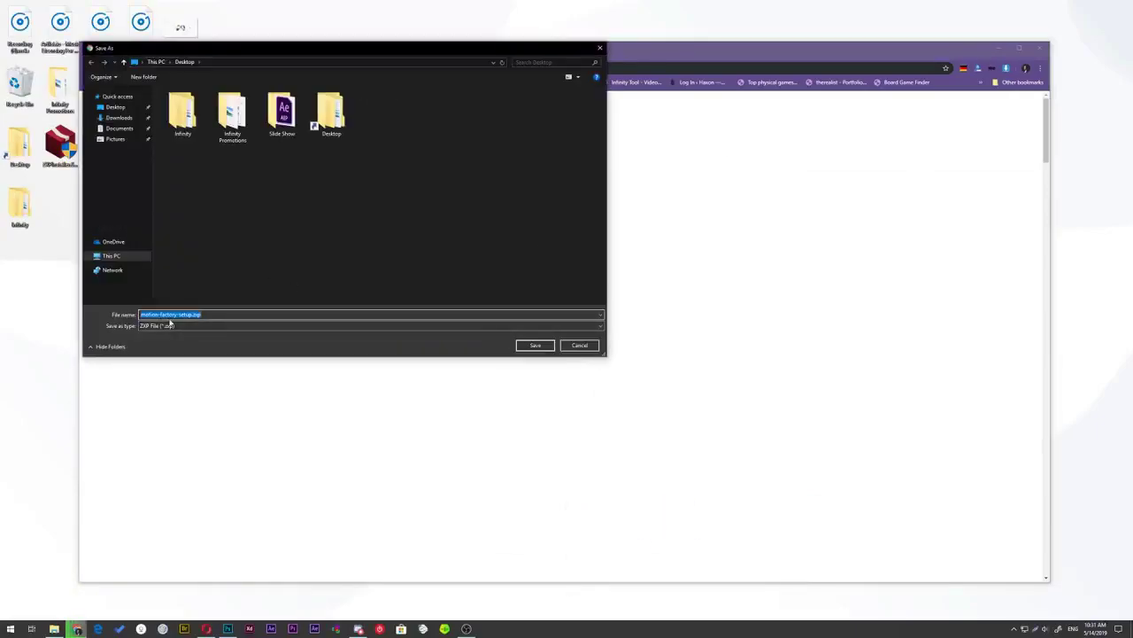
left_click(534, 344)
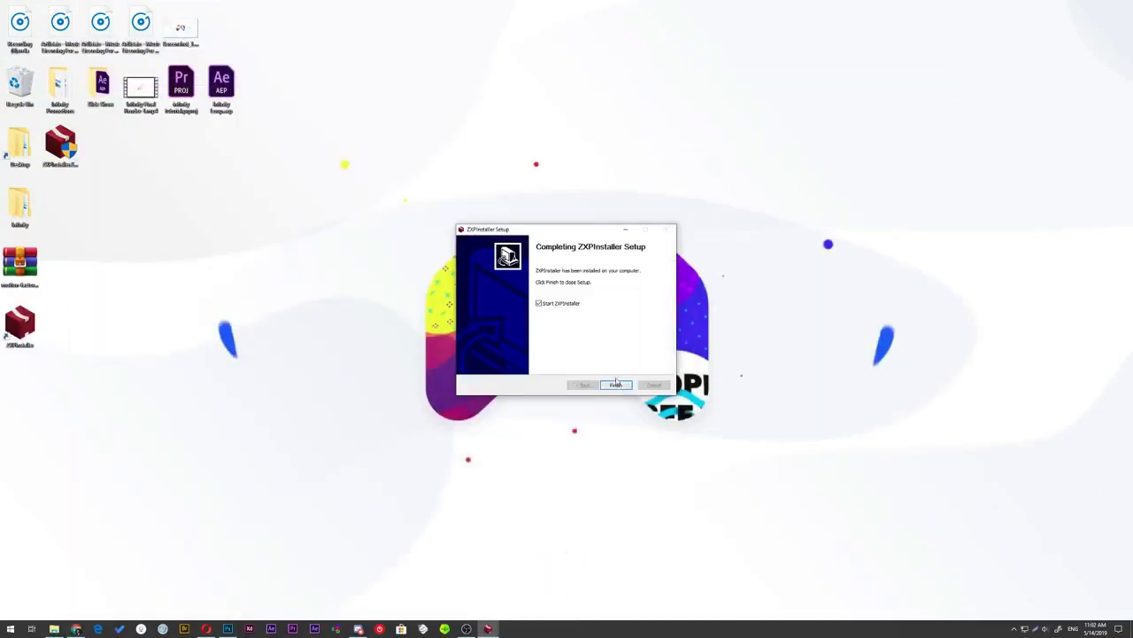
- Finish ZXPInstaller setup and install the Motion Factory .zxp by dropping it onto the installer
left_click(614, 387)
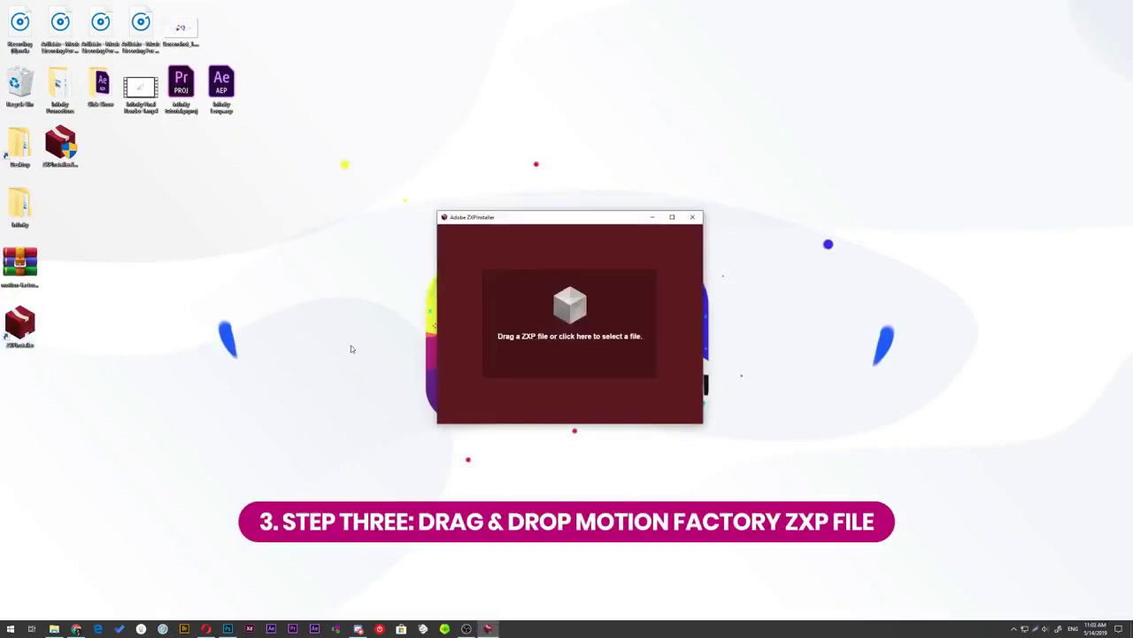
left_click_drag(19, 261, 531, 319)
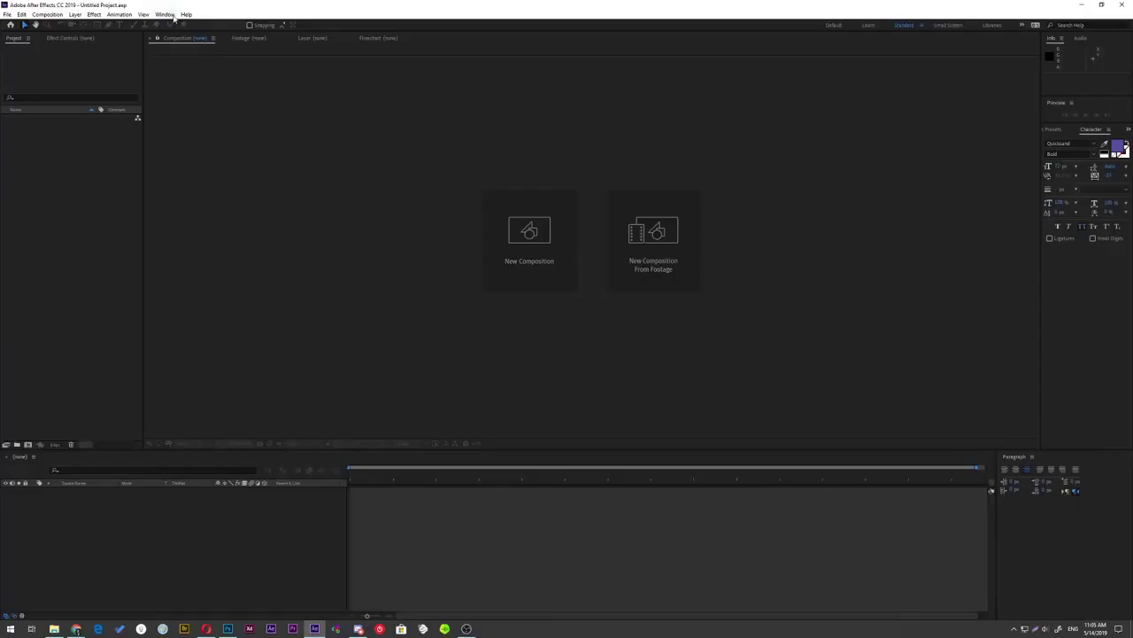
- Open both Motion Factory extension panels from the Window menu and widen them
left_click(168, 15)
mouse_move(336, 116)
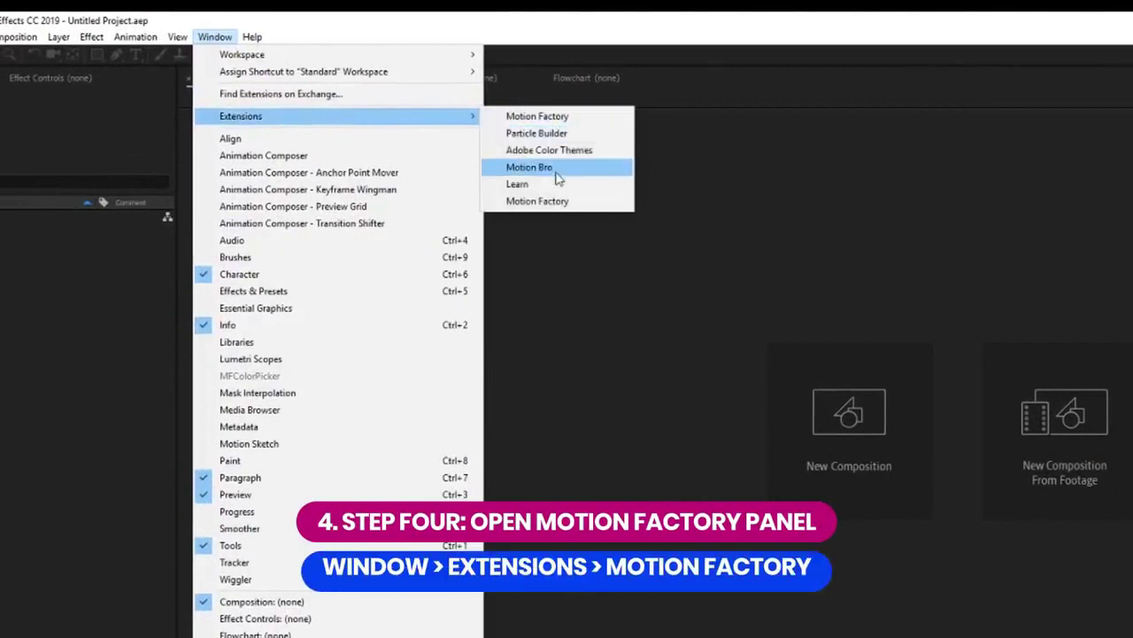
left_click(569, 203)
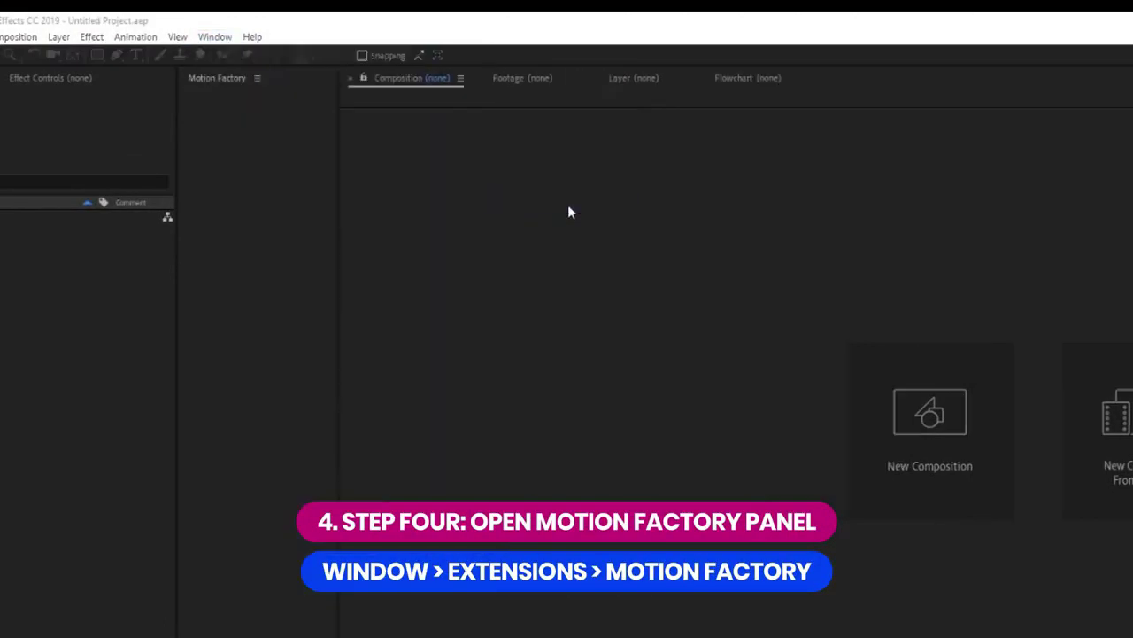
left_click(216, 36)
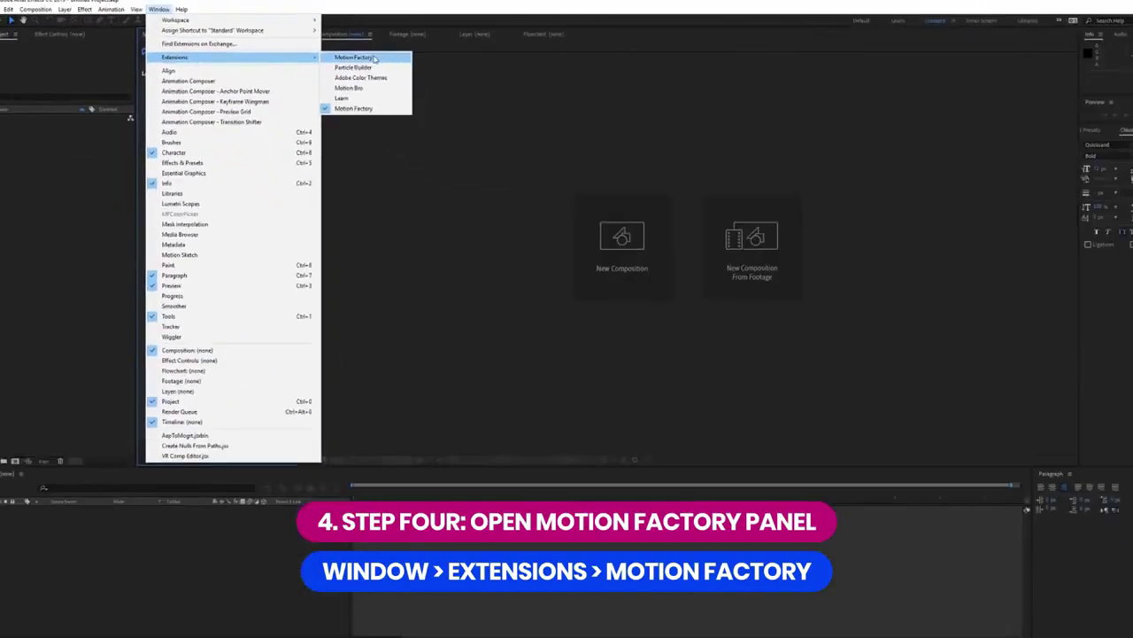
left_click(375, 57)
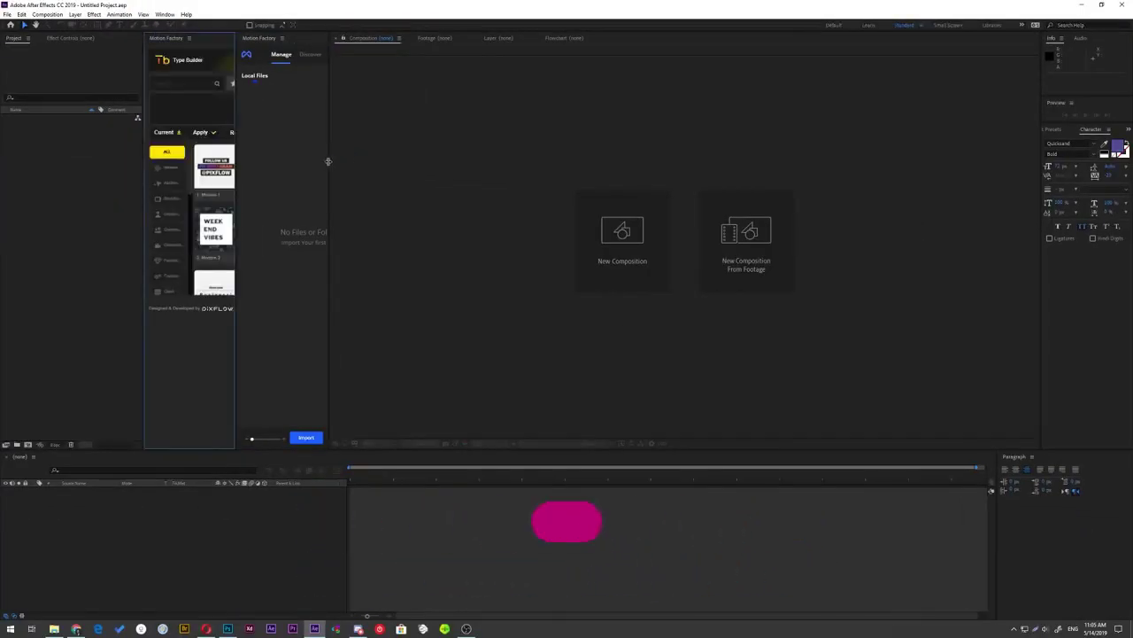
left_click_drag(328, 161, 443, 159)
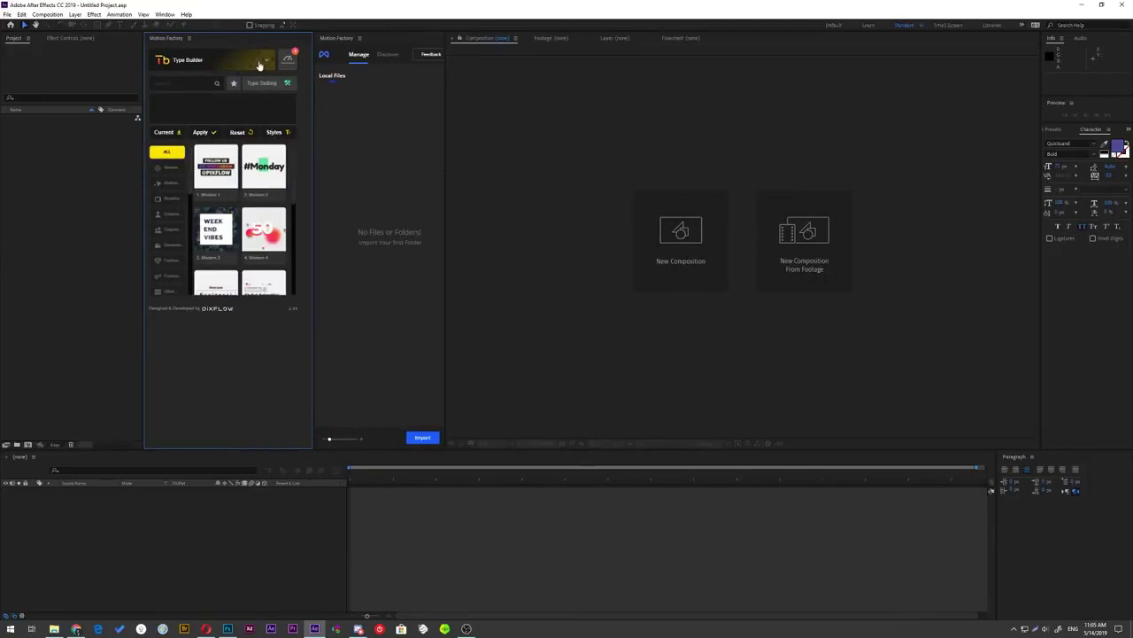
- Close the Type Builder panel and widen the remaining Motion Factory panel
left_click(259, 66)
left_click(262, 69)
left_click(190, 39)
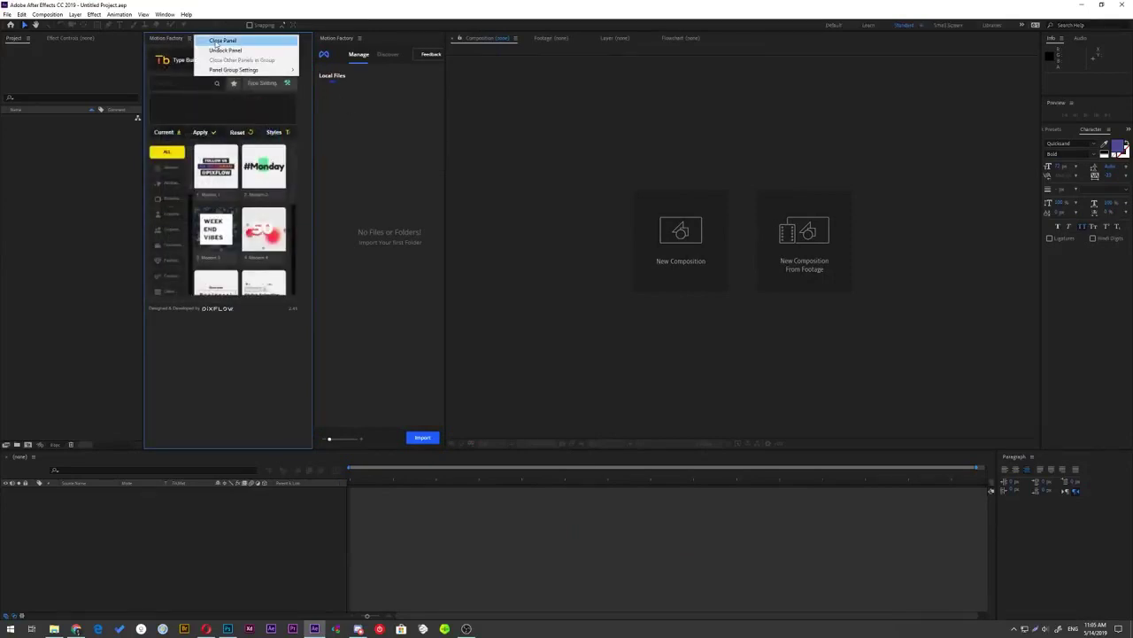
left_click(220, 41)
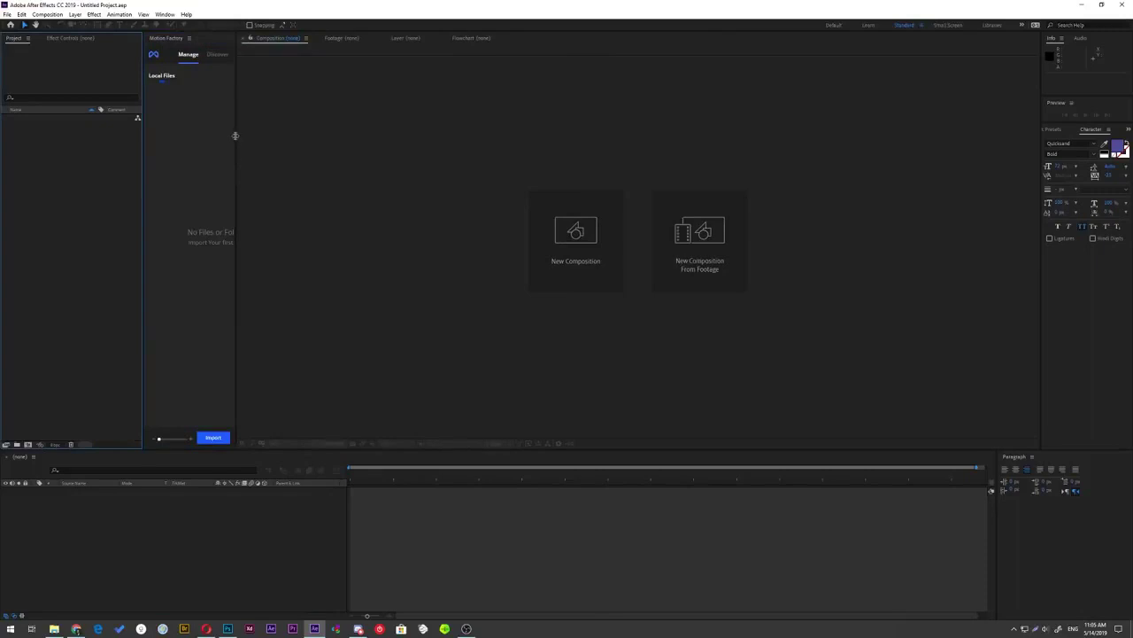
left_click_drag(234, 135, 370, 135)
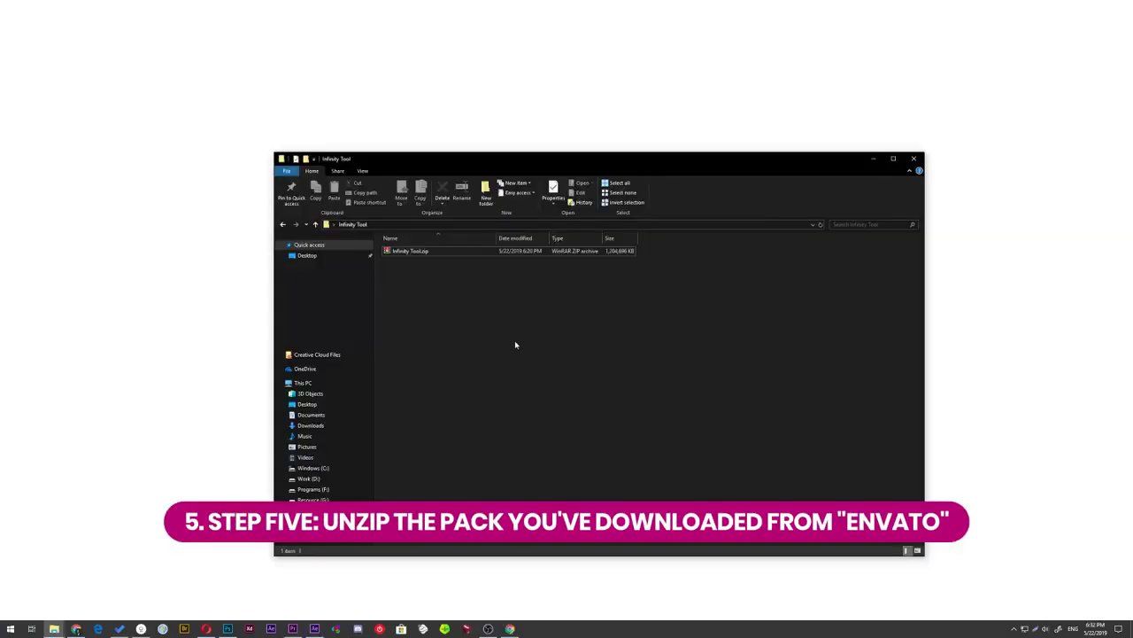
- Extract Infinity Tool.zip into its current folder
left_click(414, 253)
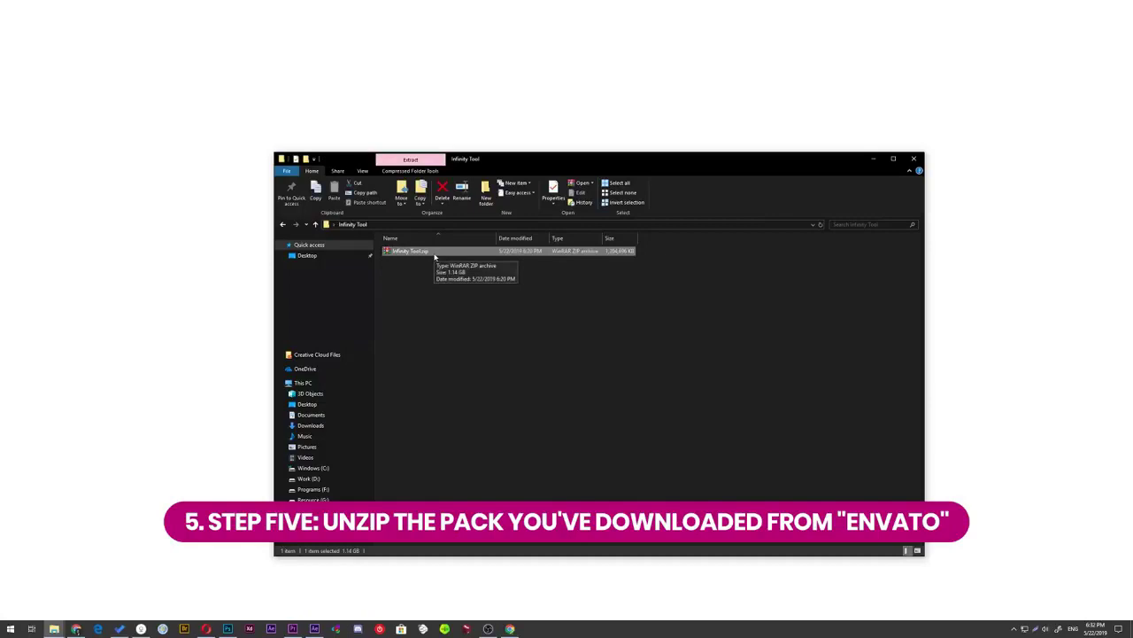
right_click(418, 252)
left_click(376, 286)
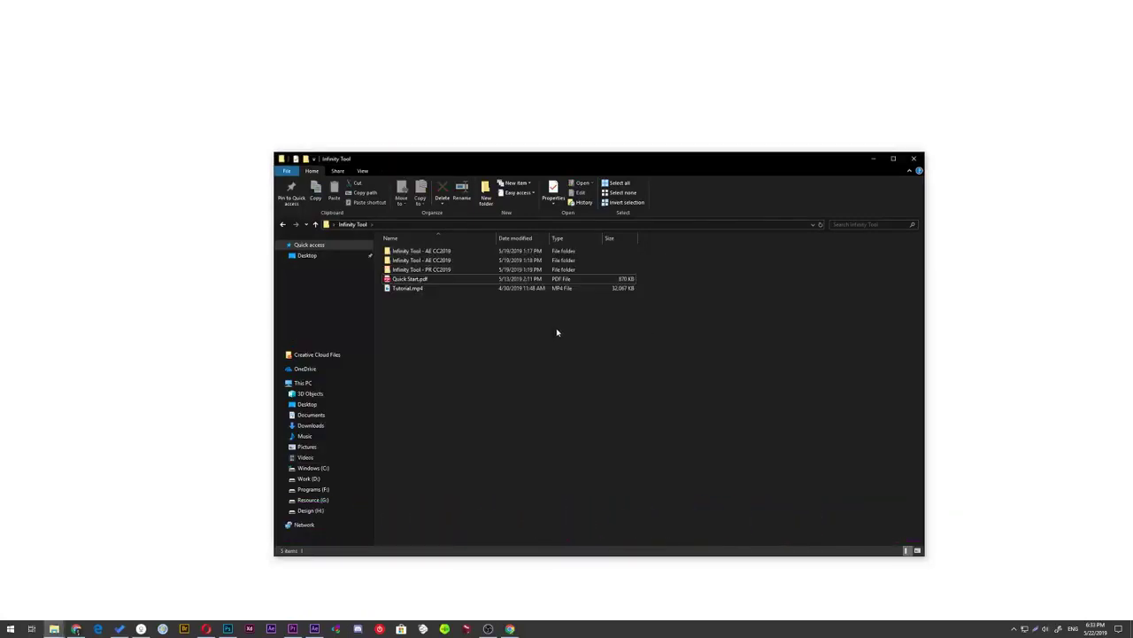
- Inspect the extracted Quick Start.pdf, Tutorial.mp4, and AE and PR template folders
left_click(442, 280)
left_click(445, 303)
left_click(444, 288)
left_click(445, 269)
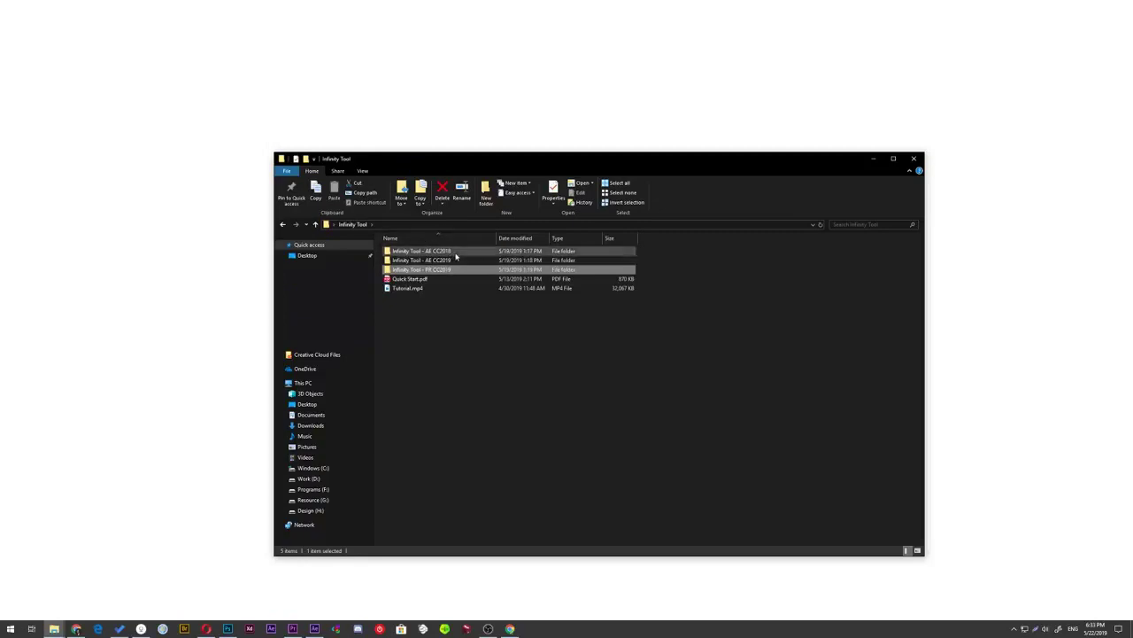
left_click(445, 252)
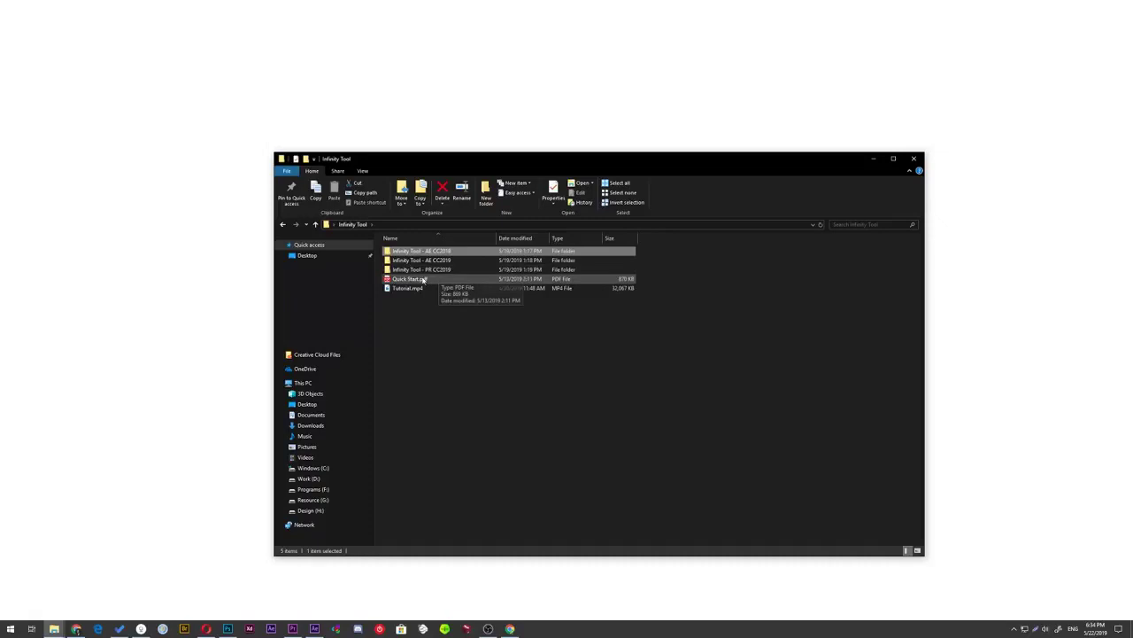
left_click(409, 288)
key("Up")
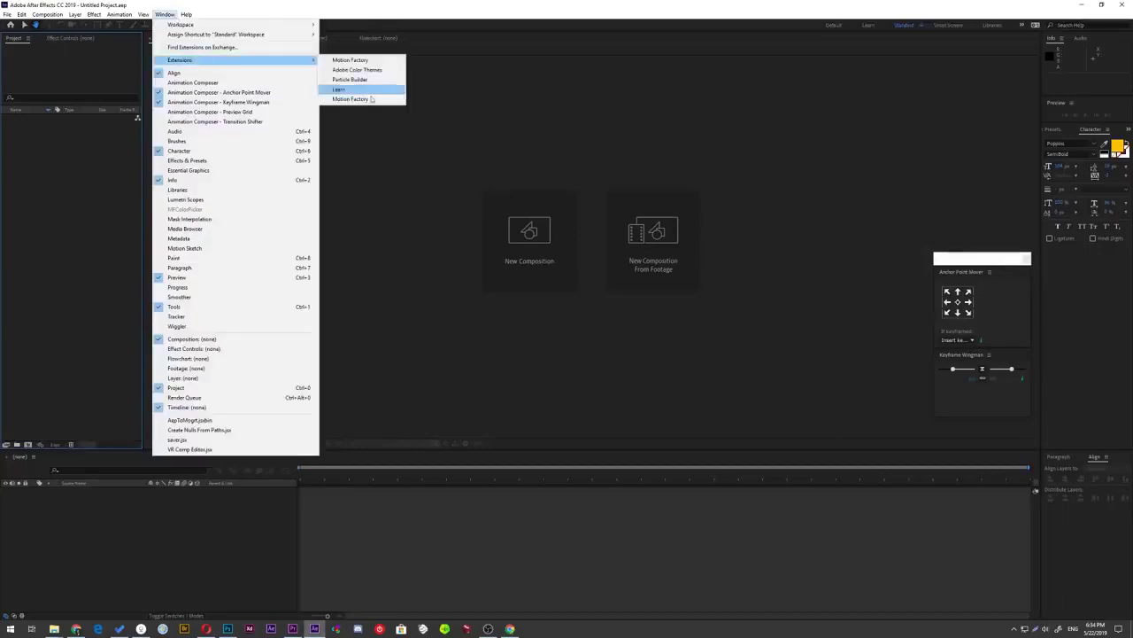
- Import the Infinity Tool - AE CC2019 folder into Motion Factory via Import Folder
left_click(363, 90)
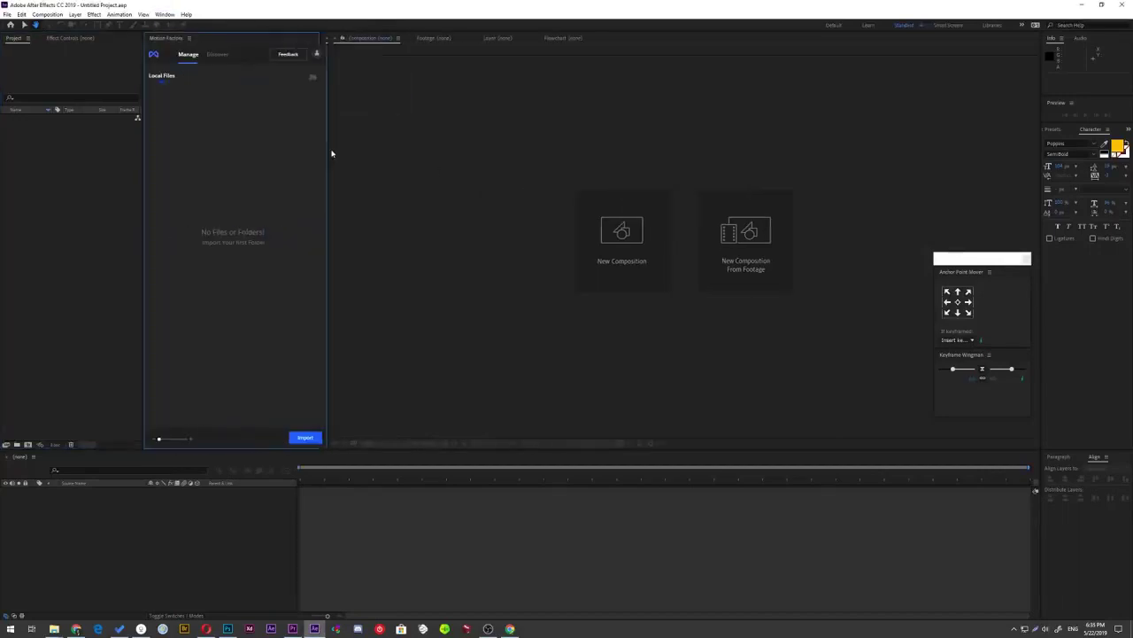
left_click_drag(331, 152, 338, 149)
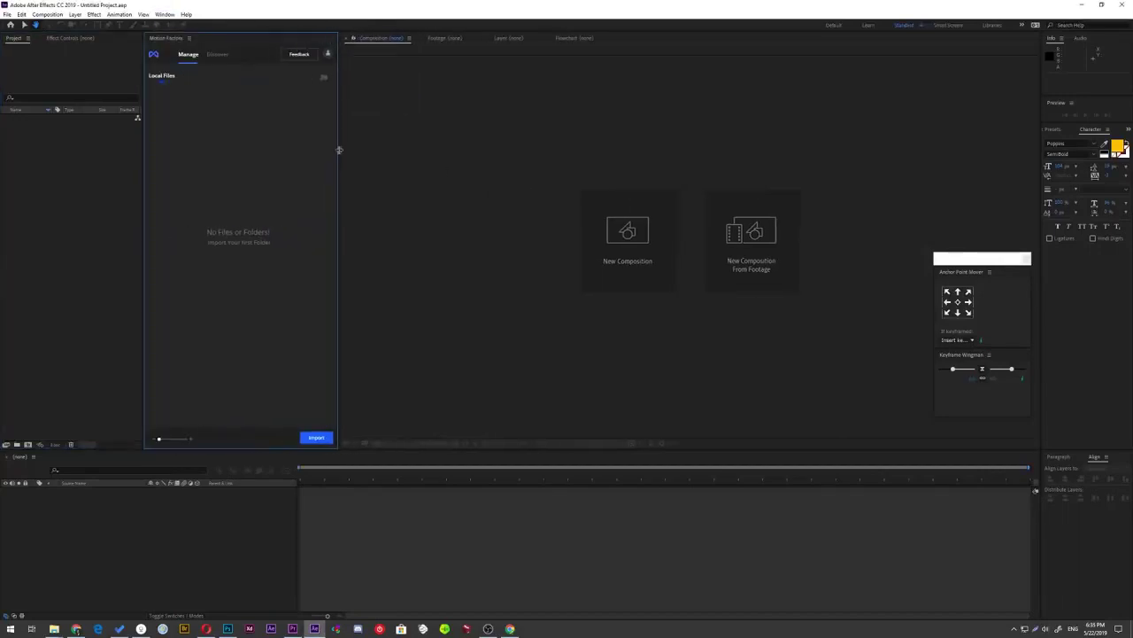
left_click(317, 439)
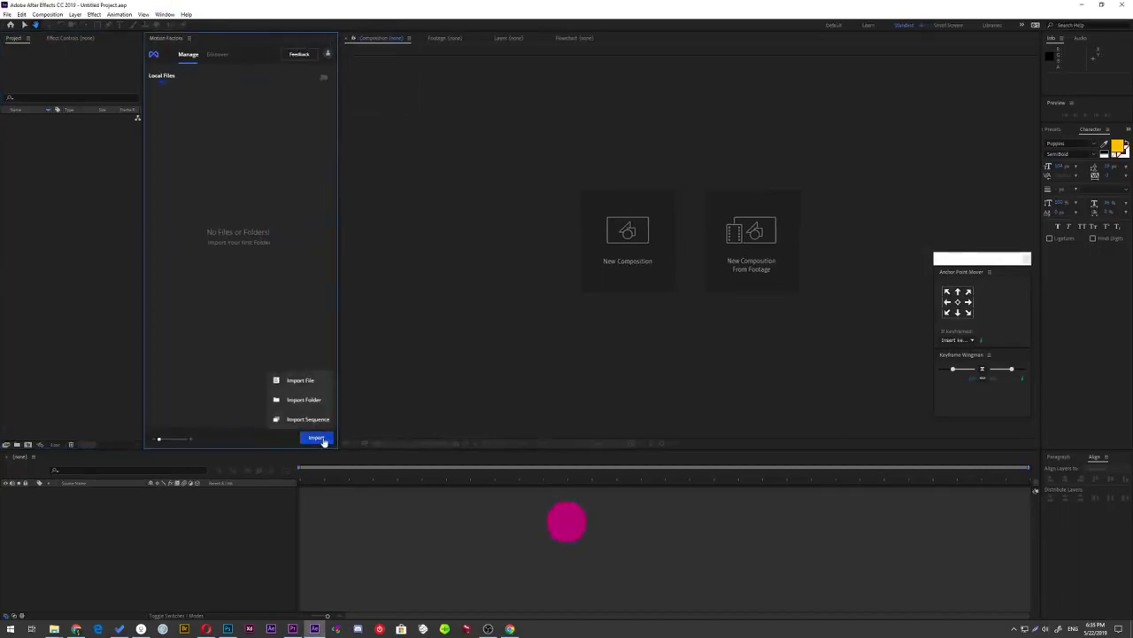
left_click(321, 401)
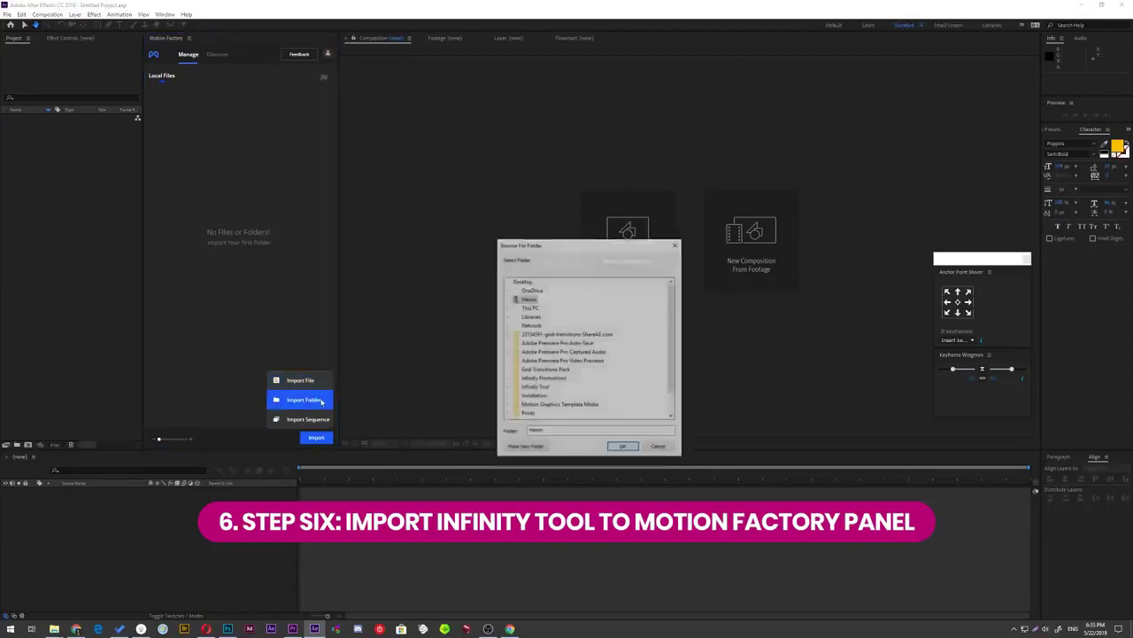
scroll(589, 346, "down", 3)
left_click(558, 351)
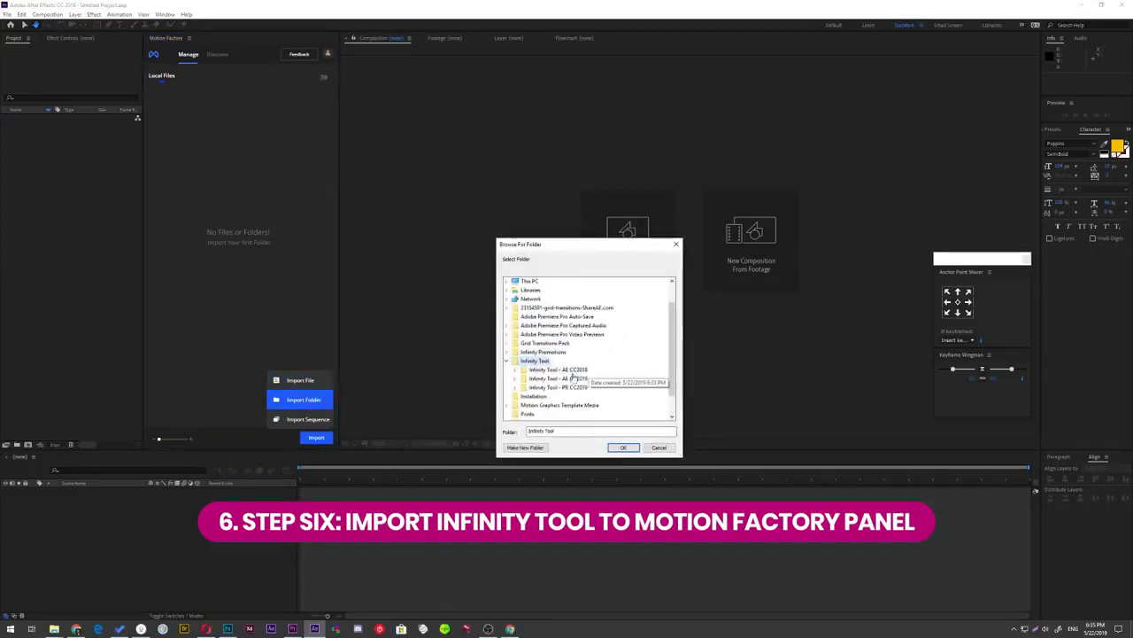
left_click(623, 448)
- Open the 01 - Single Scenes category and scroll through its templates
left_click(186, 124)
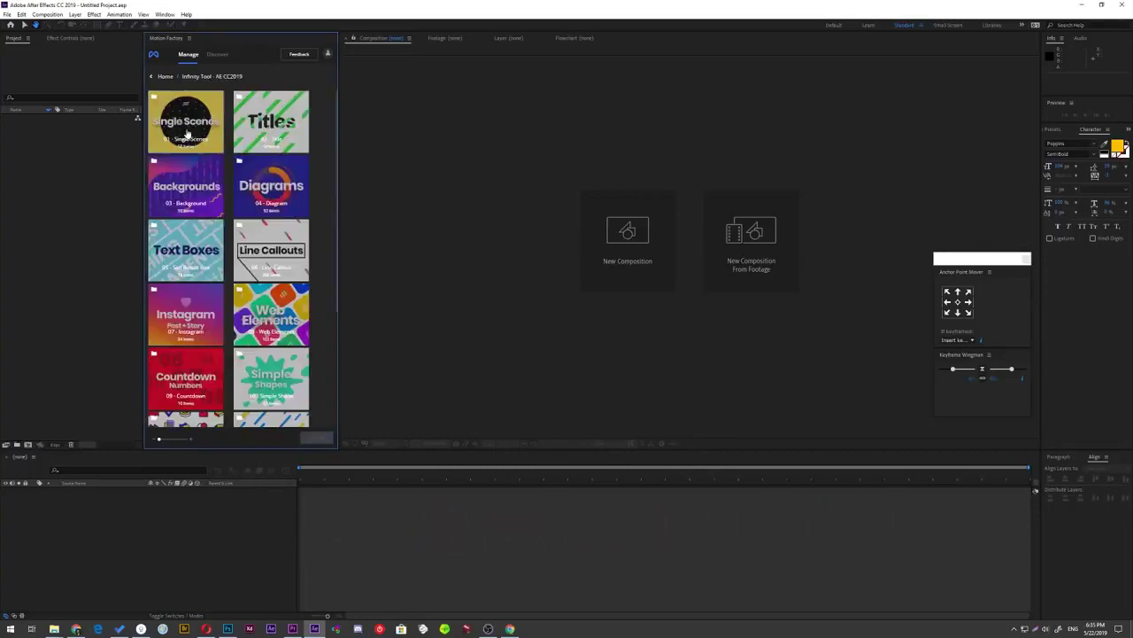
left_click(187, 133)
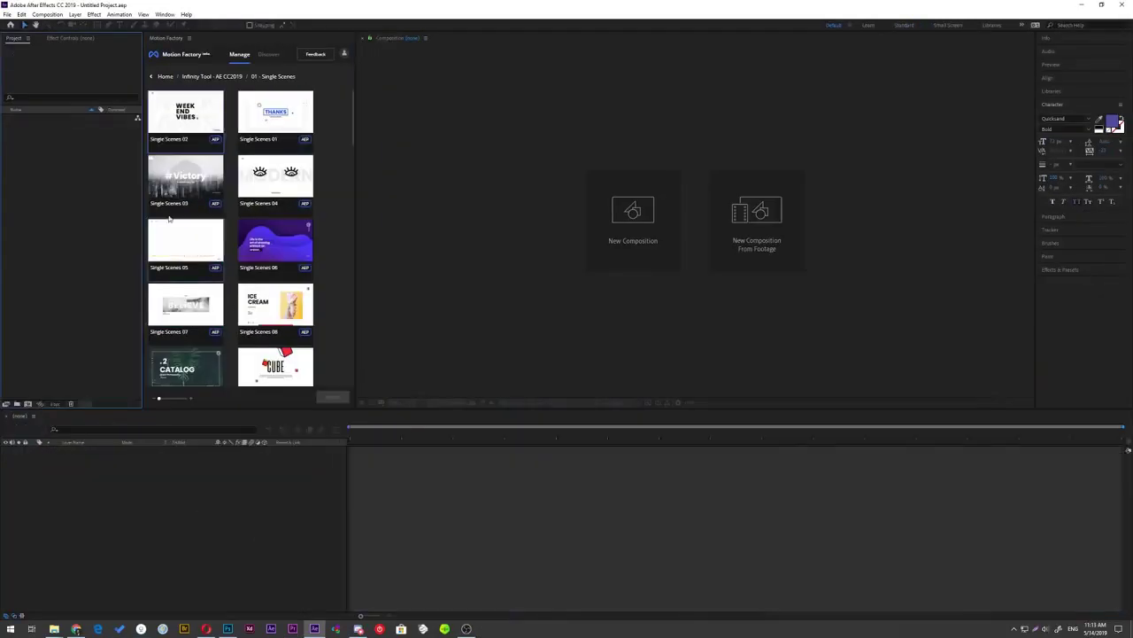
scroll(170, 218, "down", 2)
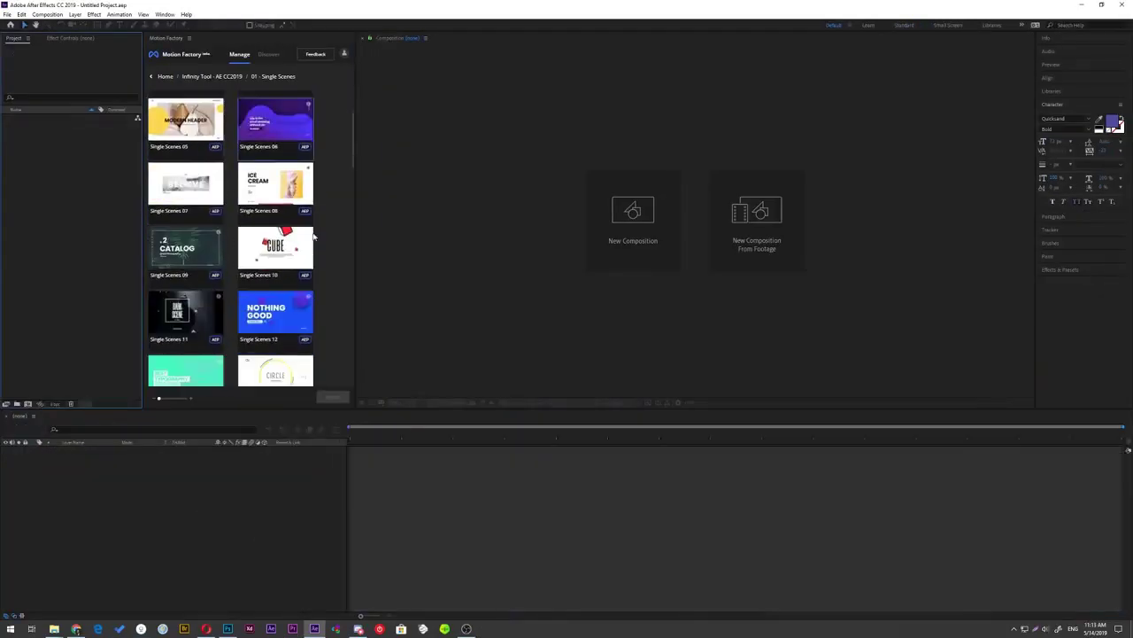
scroll(177, 231, "down", 2)
scroll(195, 244, "down", 2)
scroll(211, 258, "down", 2)
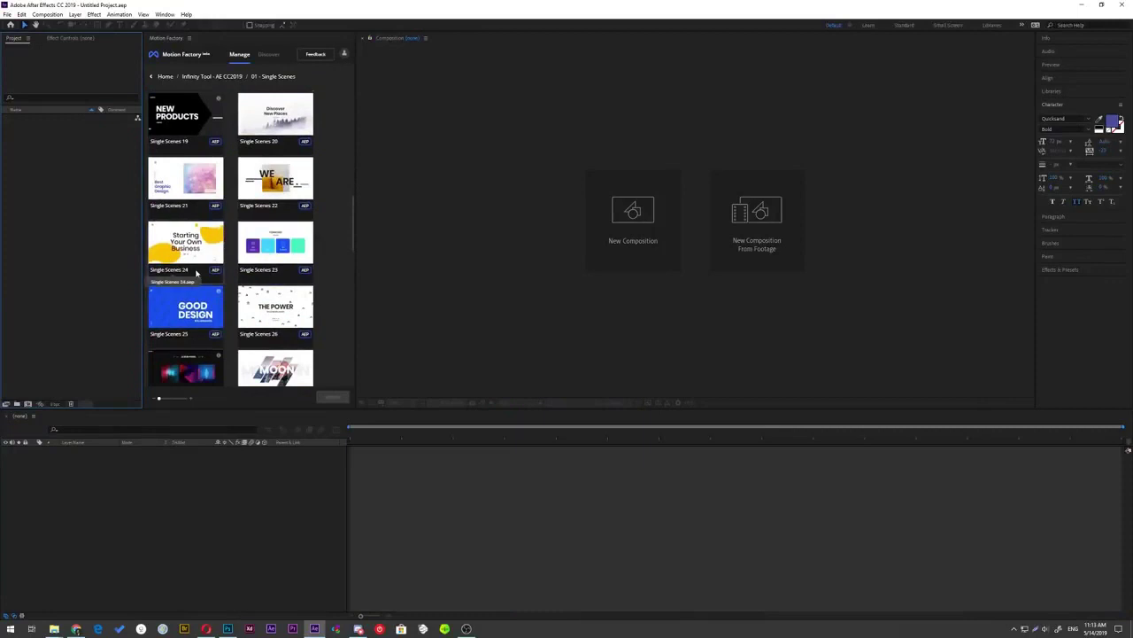
- Import Single Scenes 24 and create a new 1920×1080 composition
left_click(195, 273)
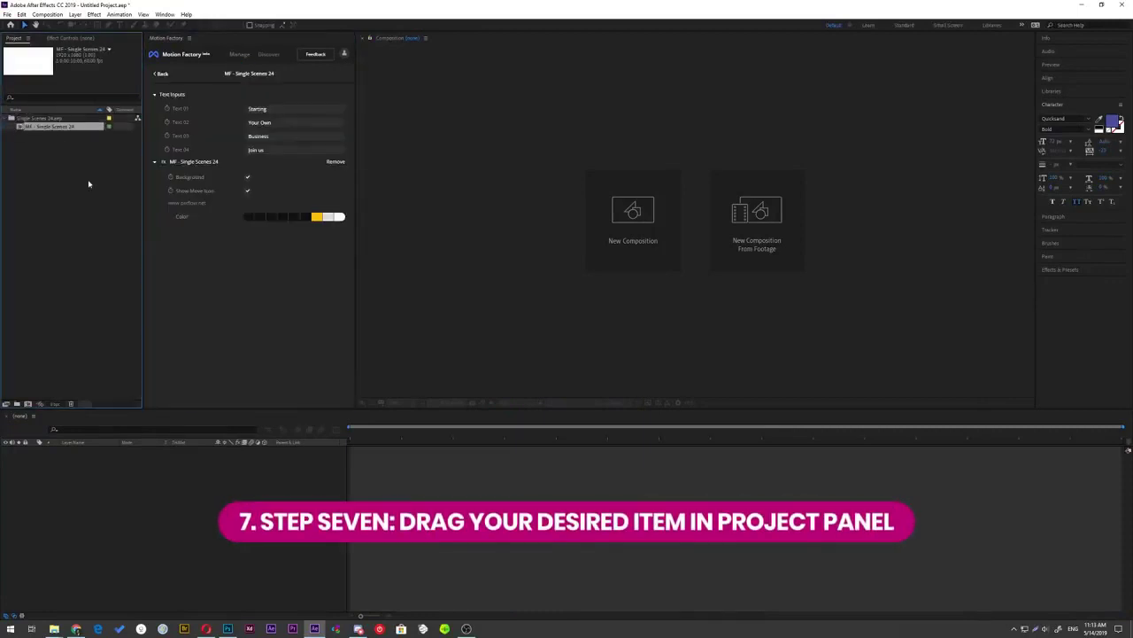
left_click(28, 403)
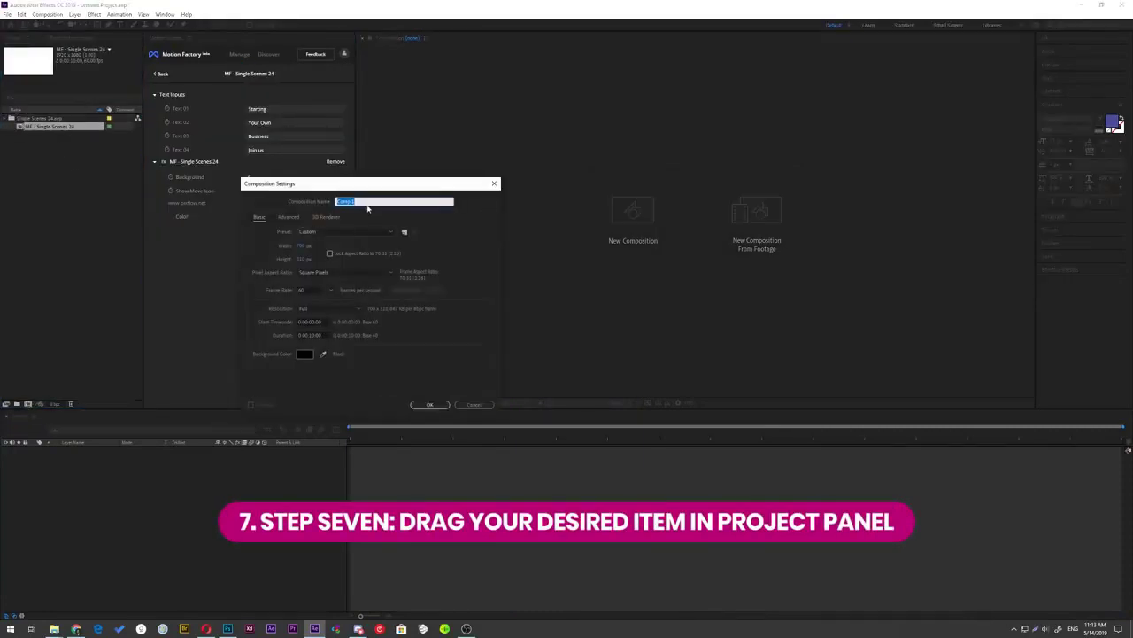
left_click(303, 245)
type("19201080")
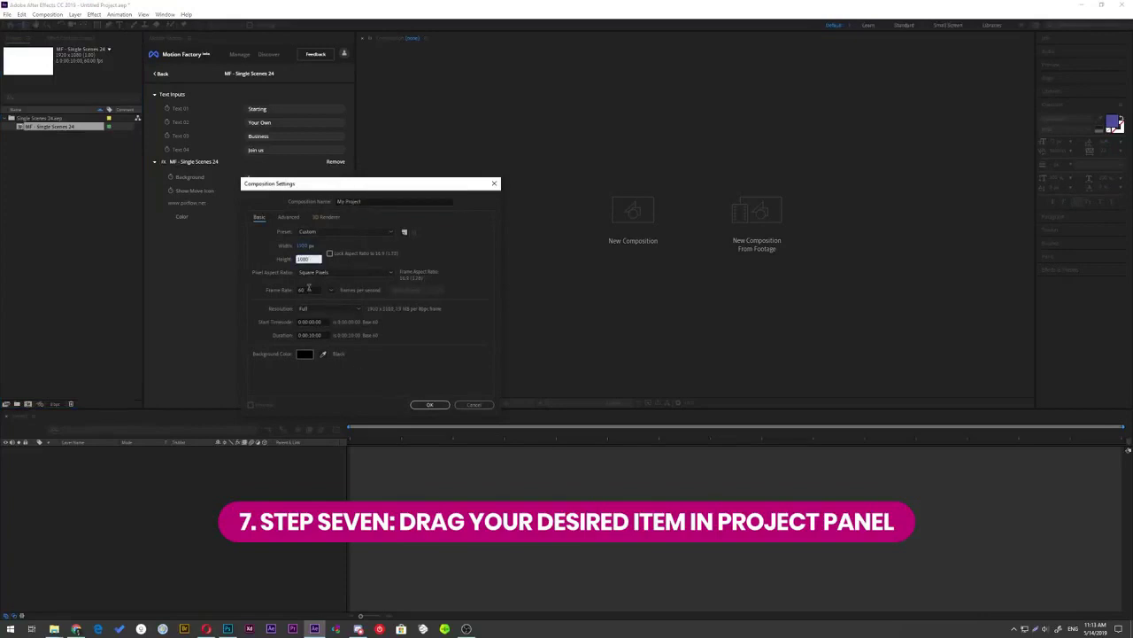
left_click(430, 404)
- Place MF - Single Scenes 24 in the My Project timeline and scrub to preview it
left_click_drag(53, 126, 137, 493)
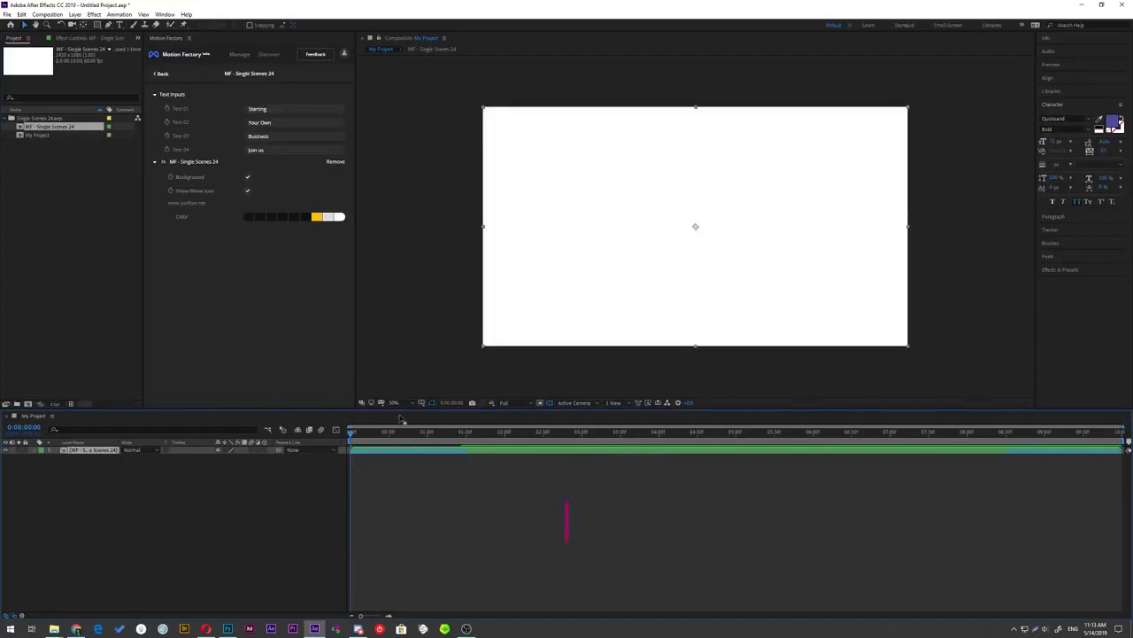
left_click(378, 434)
left_click_drag(378, 436, 636, 440)
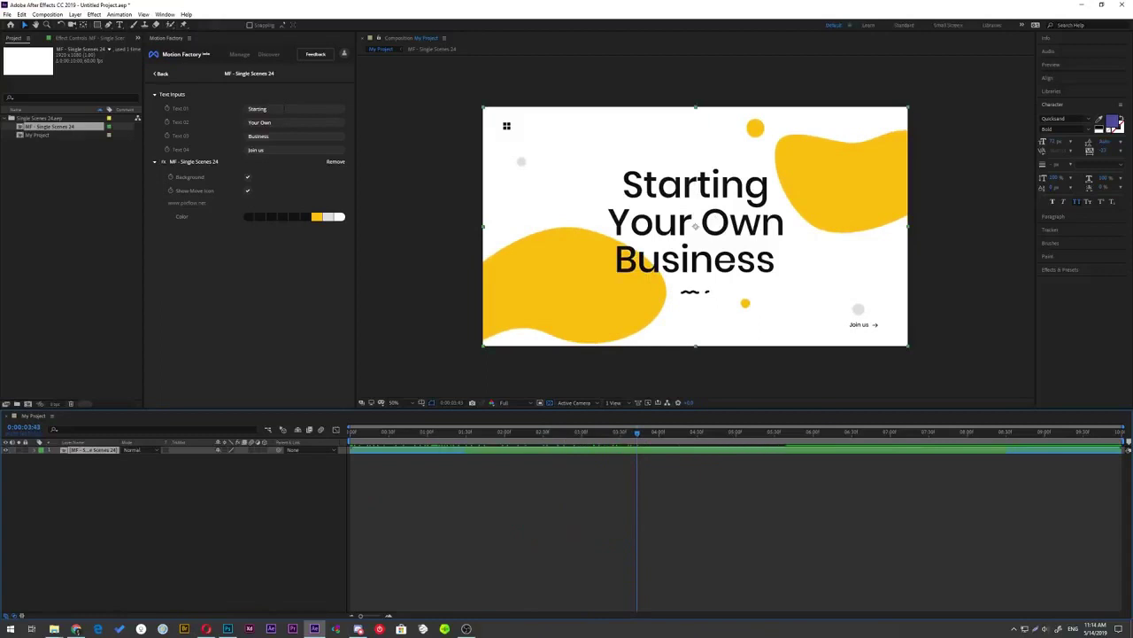
- Fill the text fields with 'Get Creative', 'With This Easy to Use' and 'Template'
left_click(342, 215)
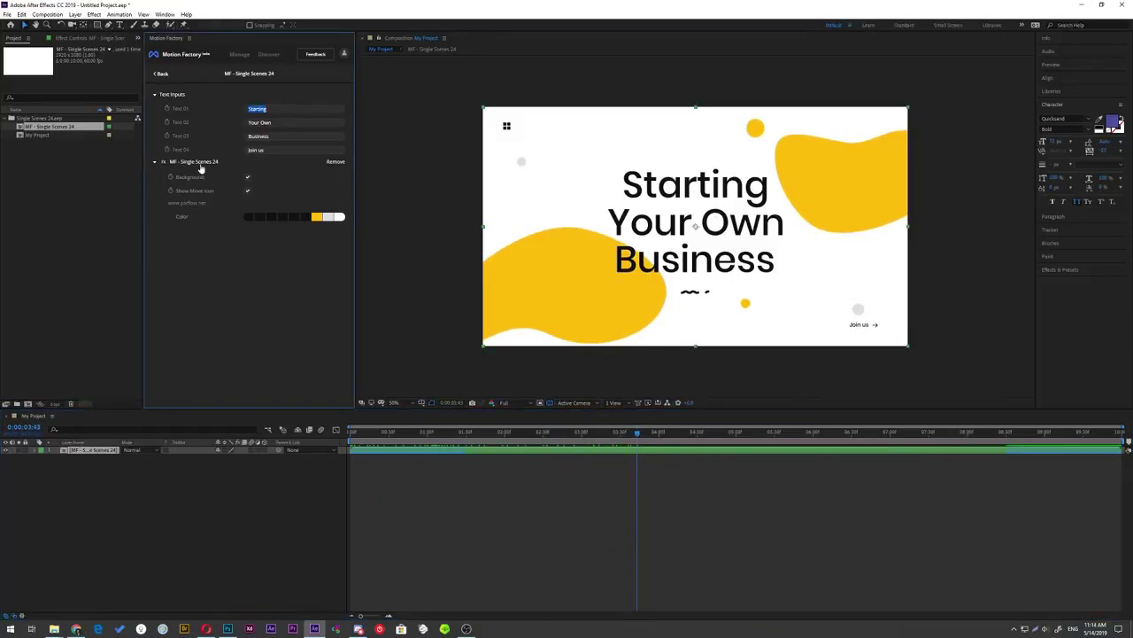
left_click(90, 453)
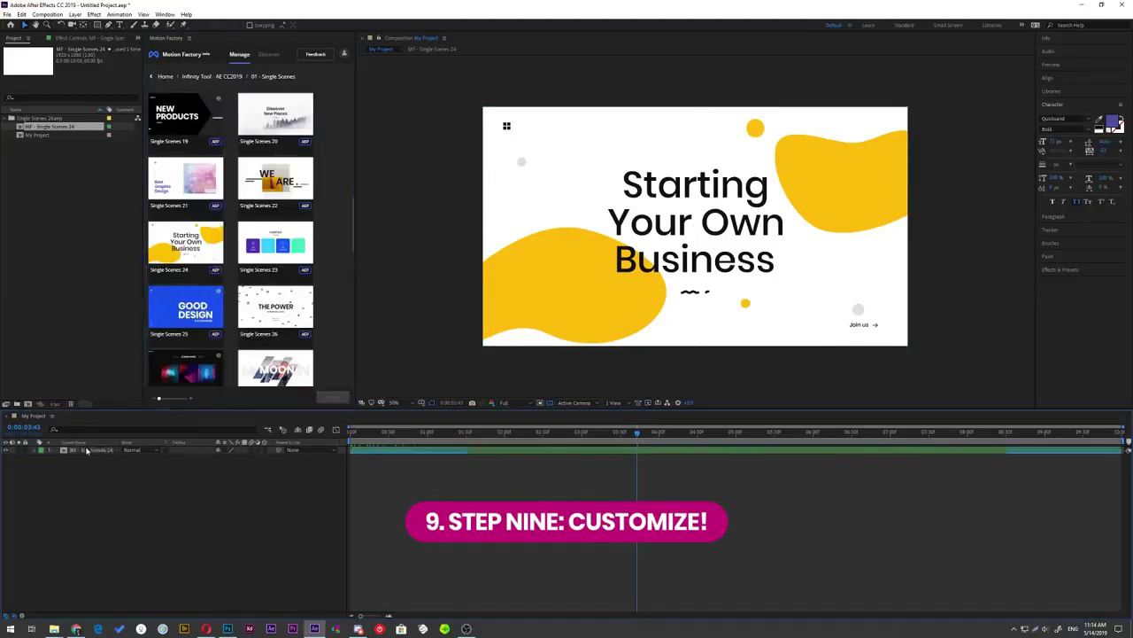
type("Get C")
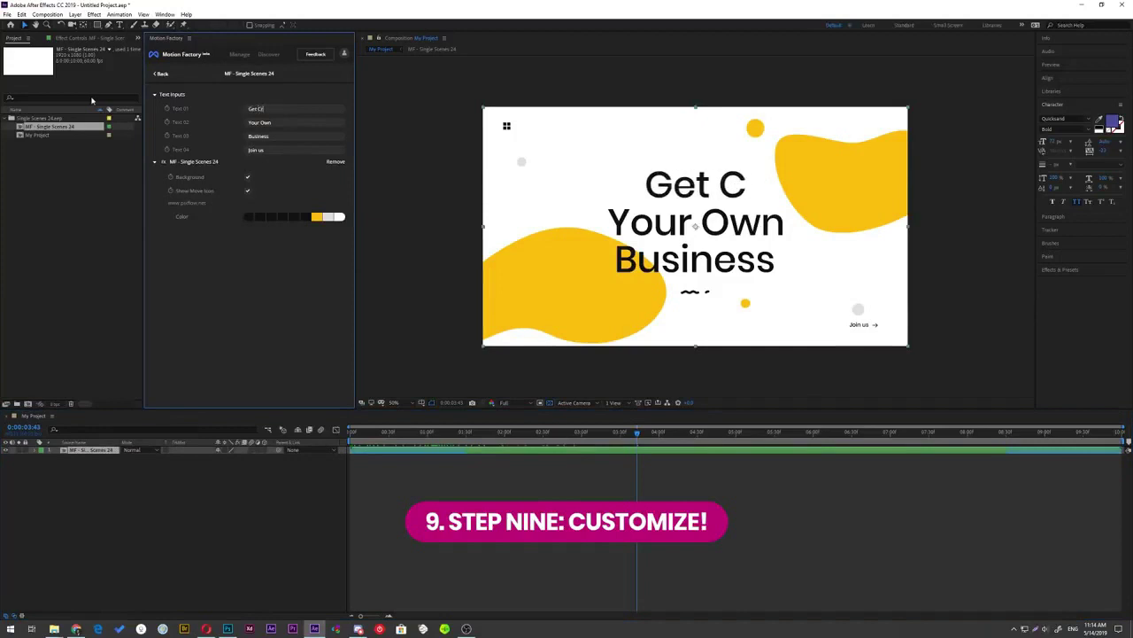
type("reative")
left_click(281, 122)
type("With This Easy to")
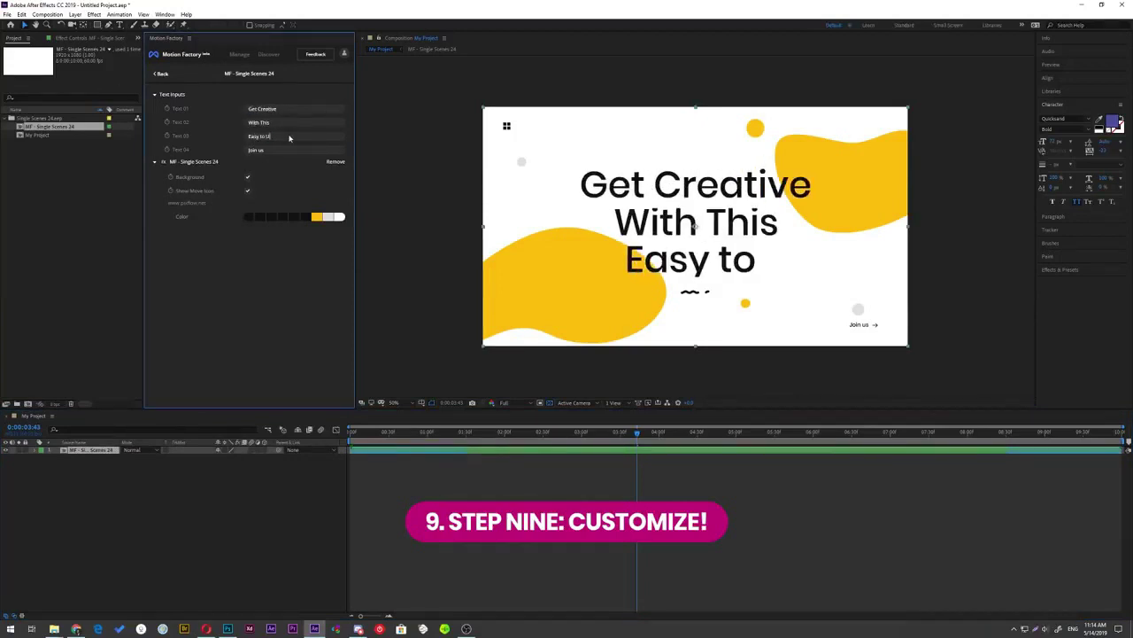
type(" Use")
key("Tab")
type("Template")
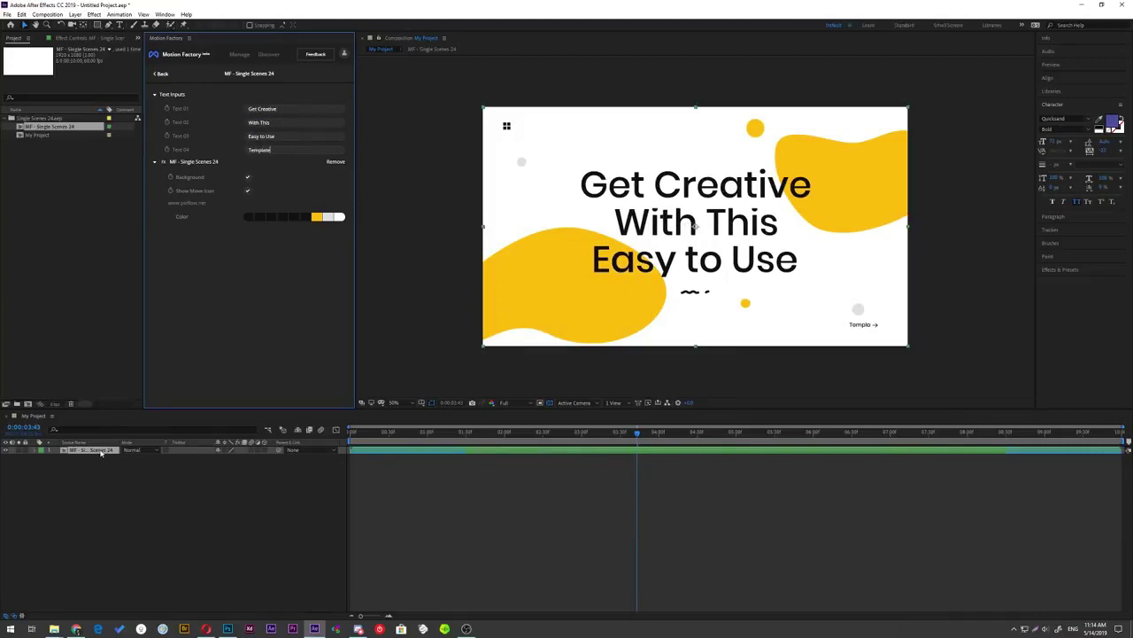
- Open the Single Scenes 24 precomp and change the With This layer's font size
double_click(102, 452)
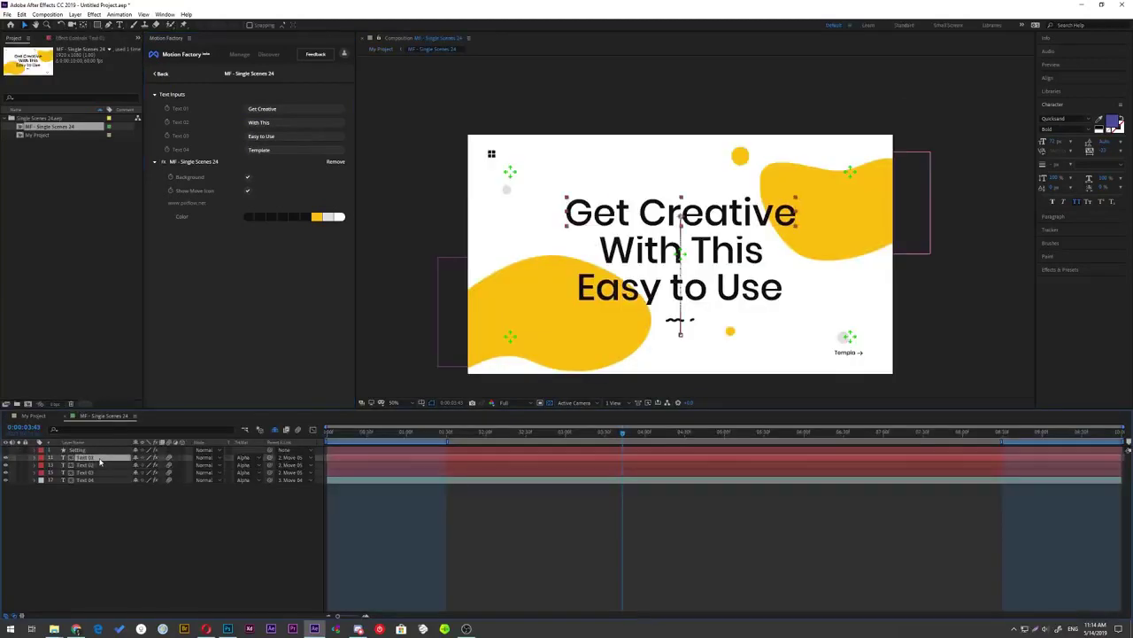
left_click(99, 464)
left_click(97, 479)
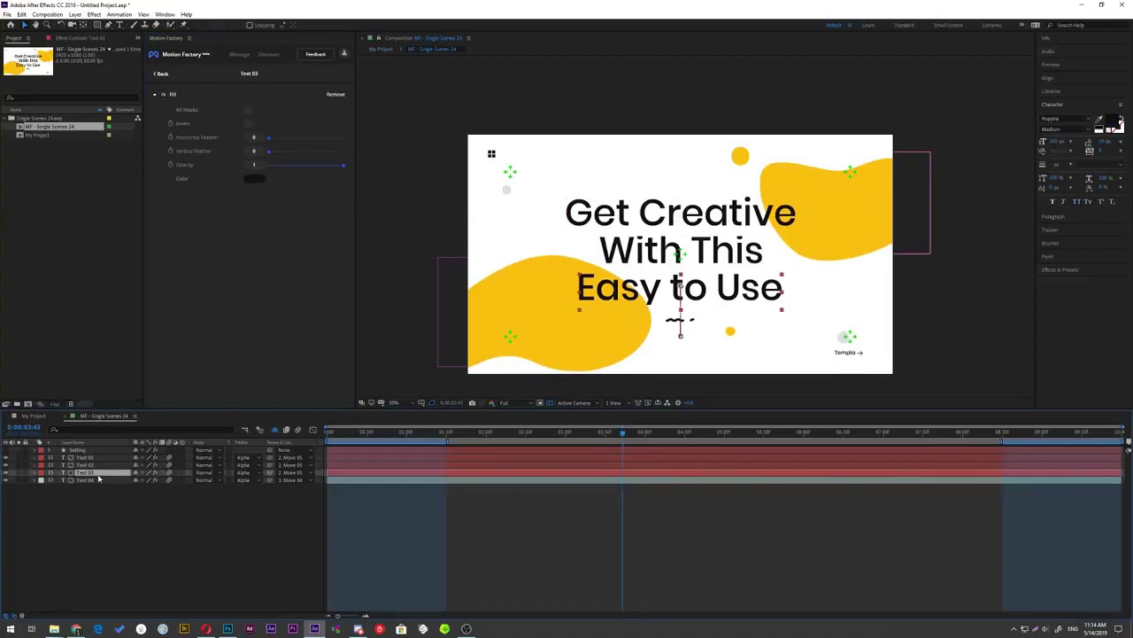
left_click(99, 465)
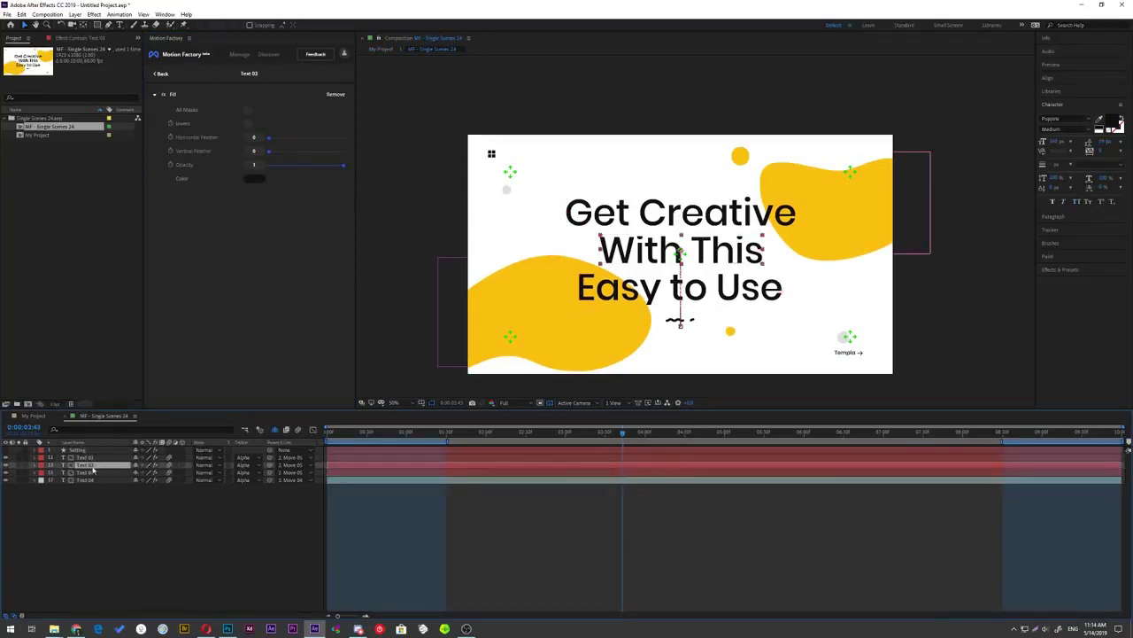
left_click(1058, 143)
type("0")
key("Return")
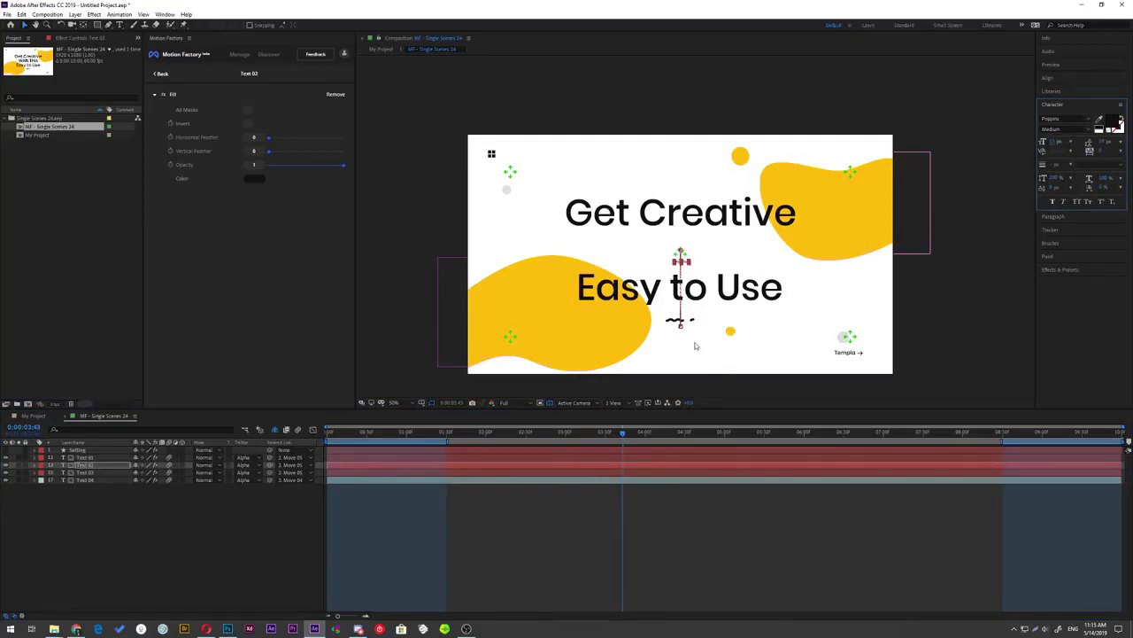
- Adjust the font size again and confirm purple as the title colour
left_click(1056, 142)
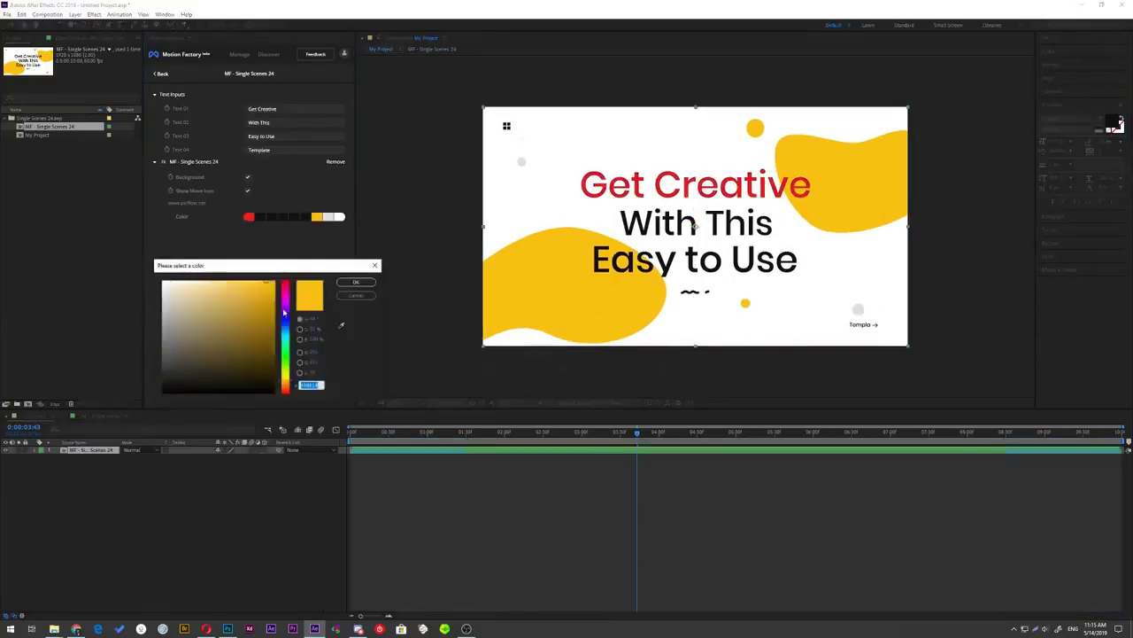
left_click(352, 284)
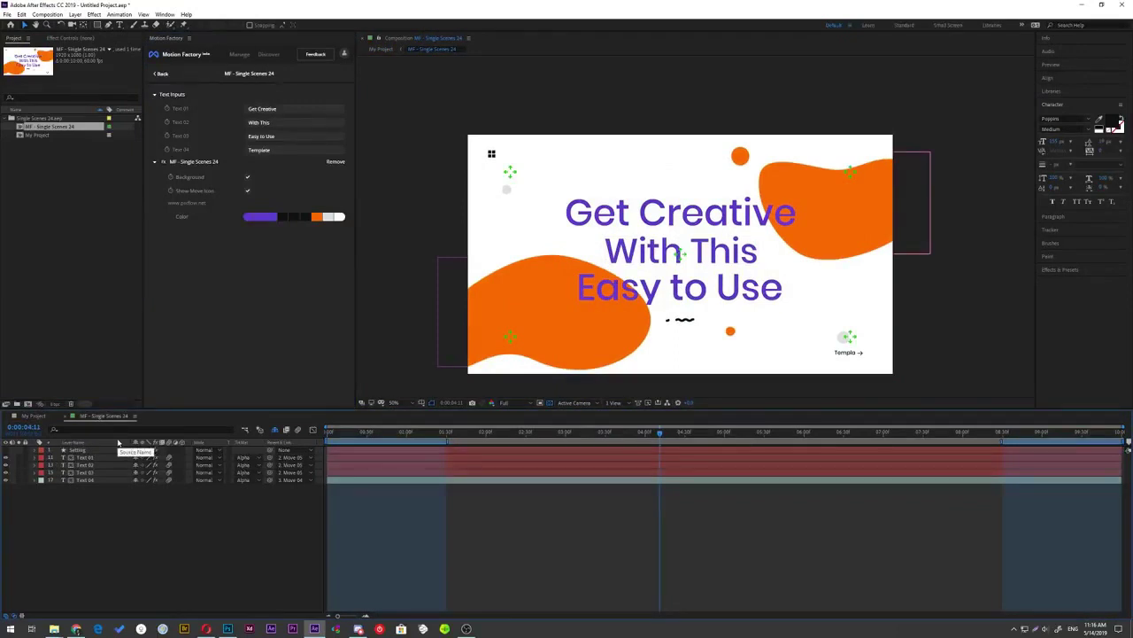
key("ctrl+k")
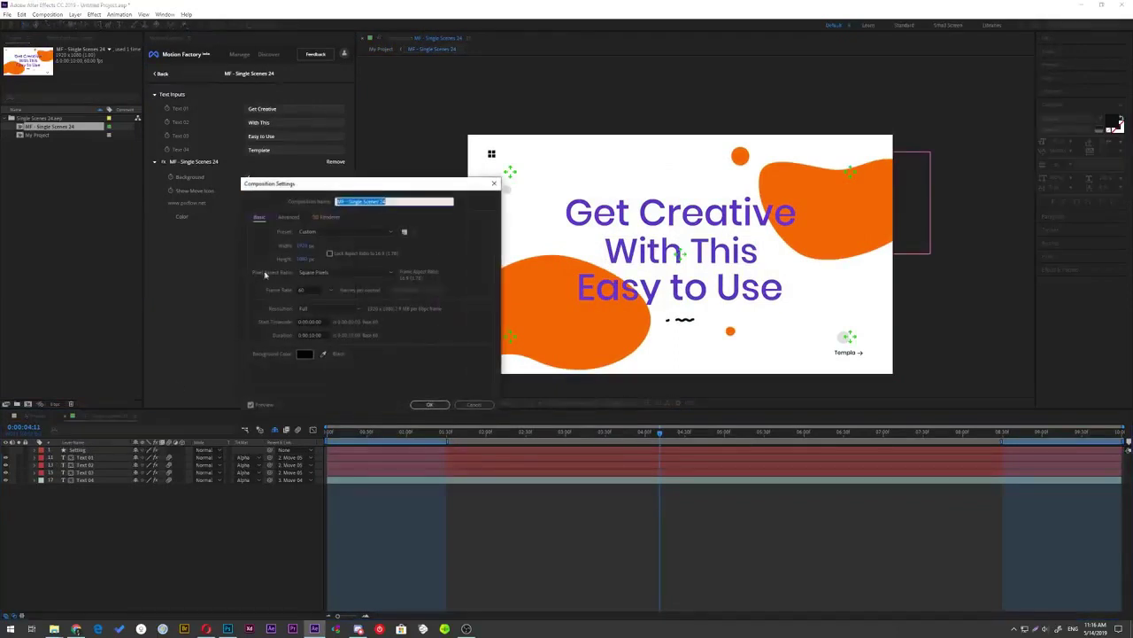
- Change the composition width, making it square
left_click(305, 246)
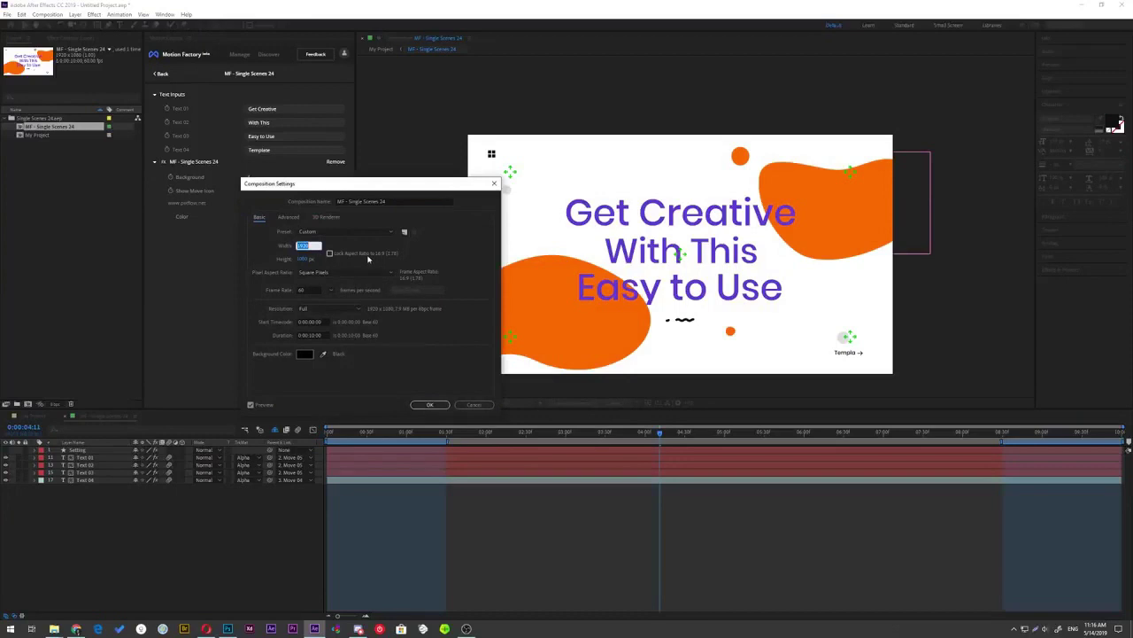
type("10")
key("Return")
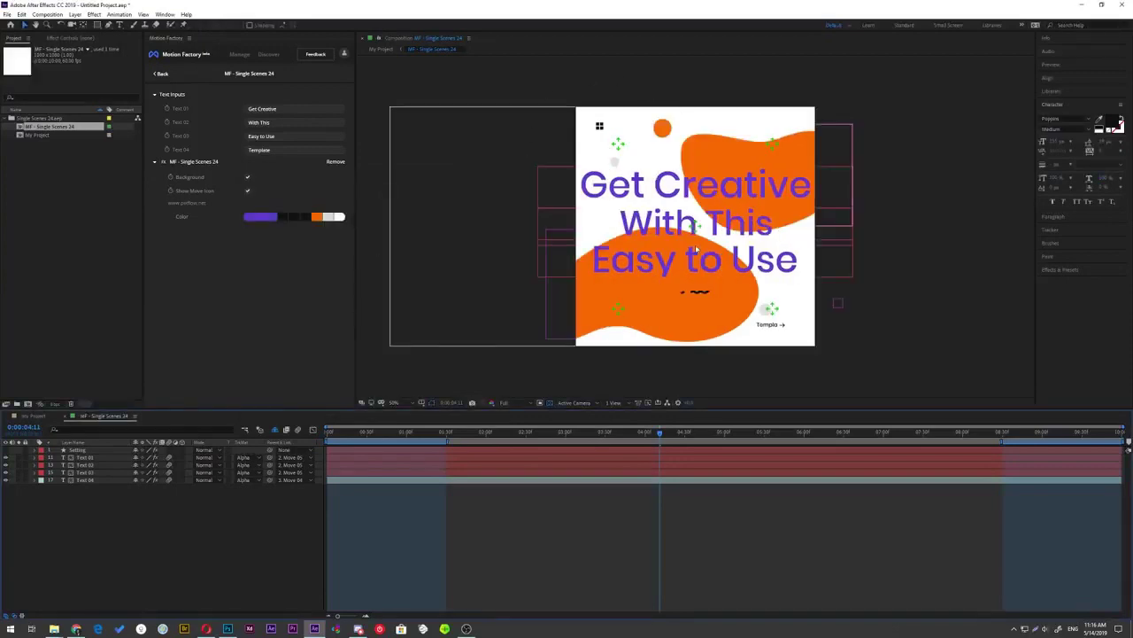
- Set the composition to about 1153 px wide and much taller, then confirm
key("ctrl+k")
left_click(305, 246)
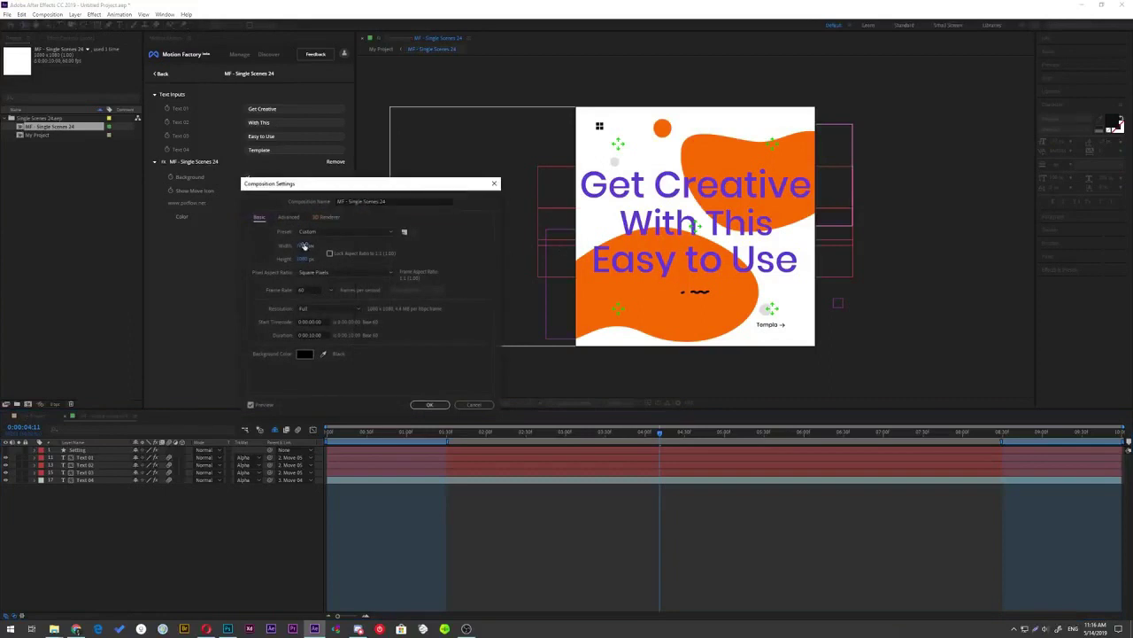
mouse_move(337, 245)
left_mouse_down()
mouse_move(319, 265)
mouse_move(356, 253)
left_mouse_up()
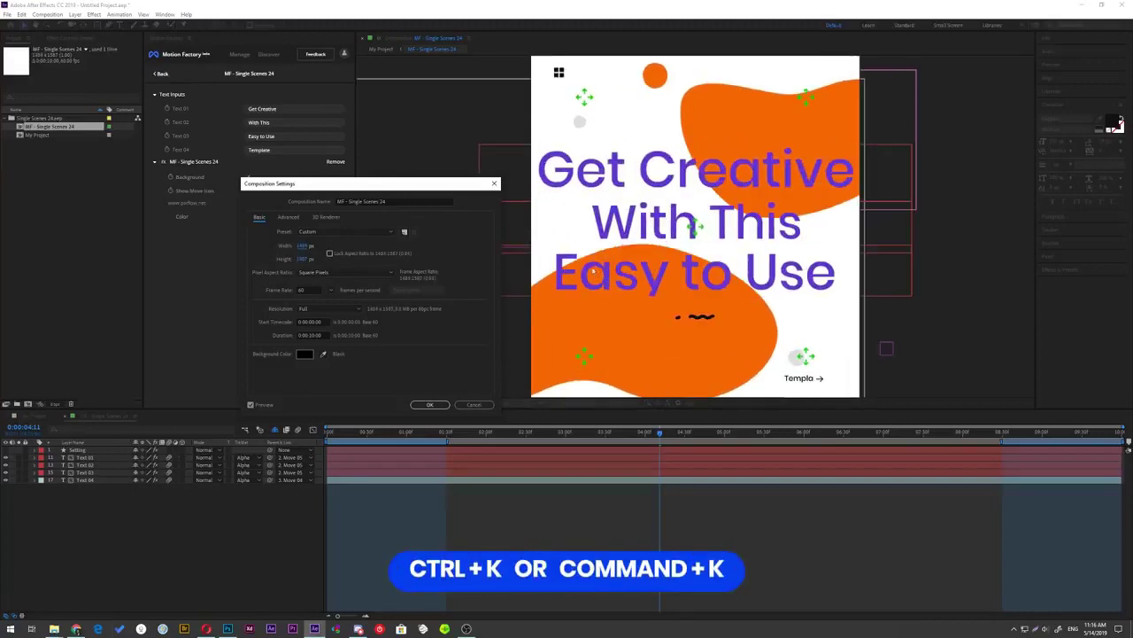
mouse_move(308, 258)
left_mouse_down()
mouse_move(323, 245)
mouse_move(319, 259)
left_mouse_up()
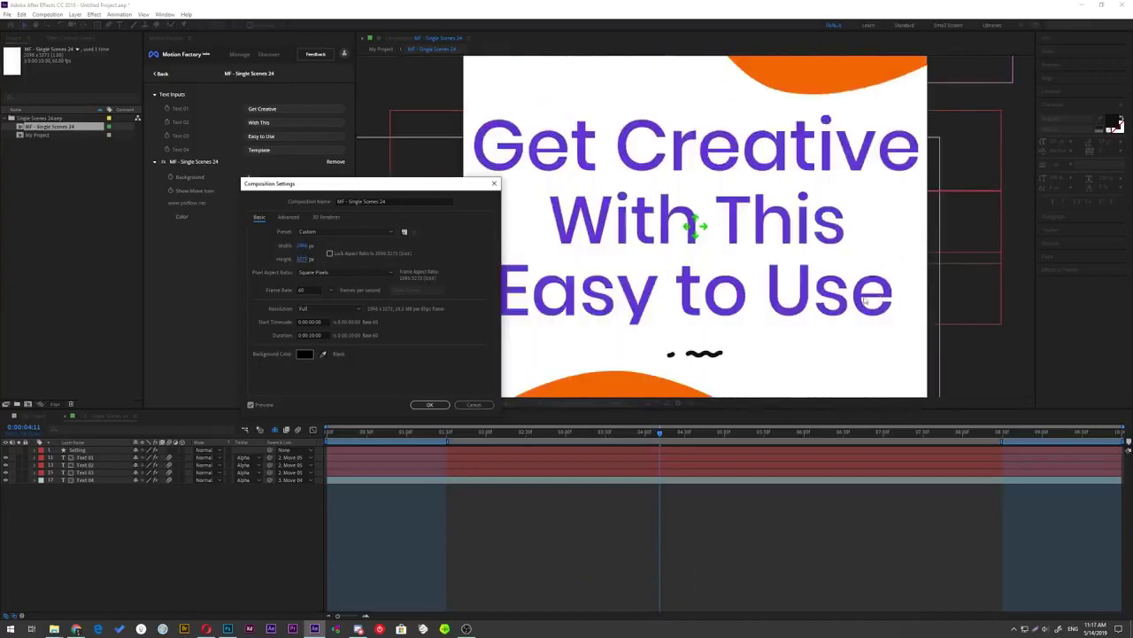
left_click(443, 405)
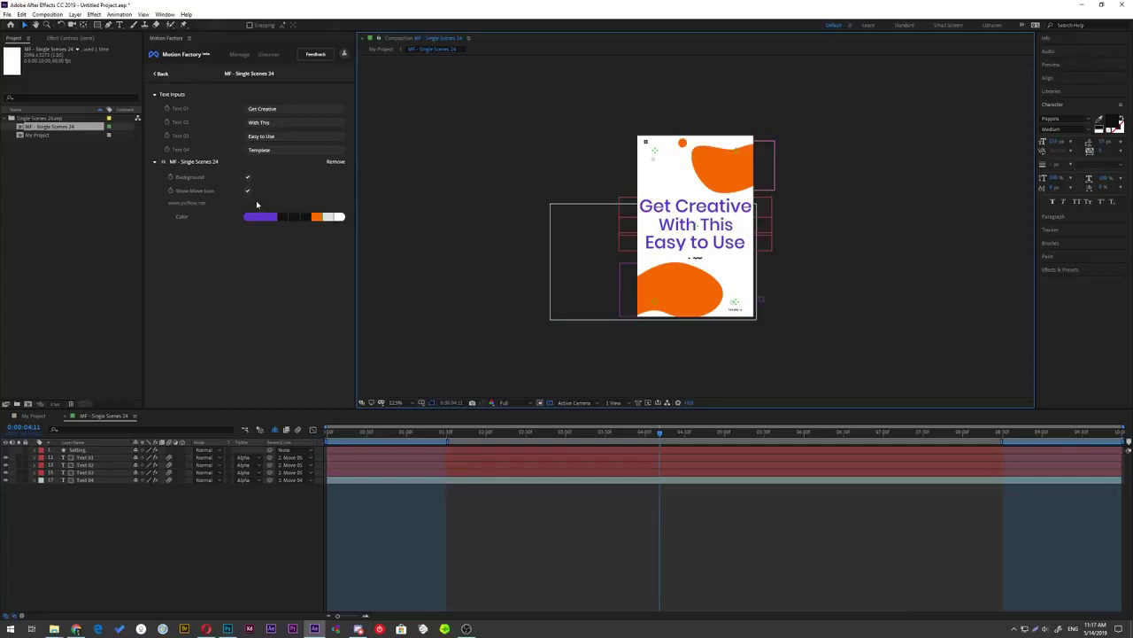
- Bring the artboard's bottom into view and enable Show Move Icon handles
scroll(657, 170, "up", 2)
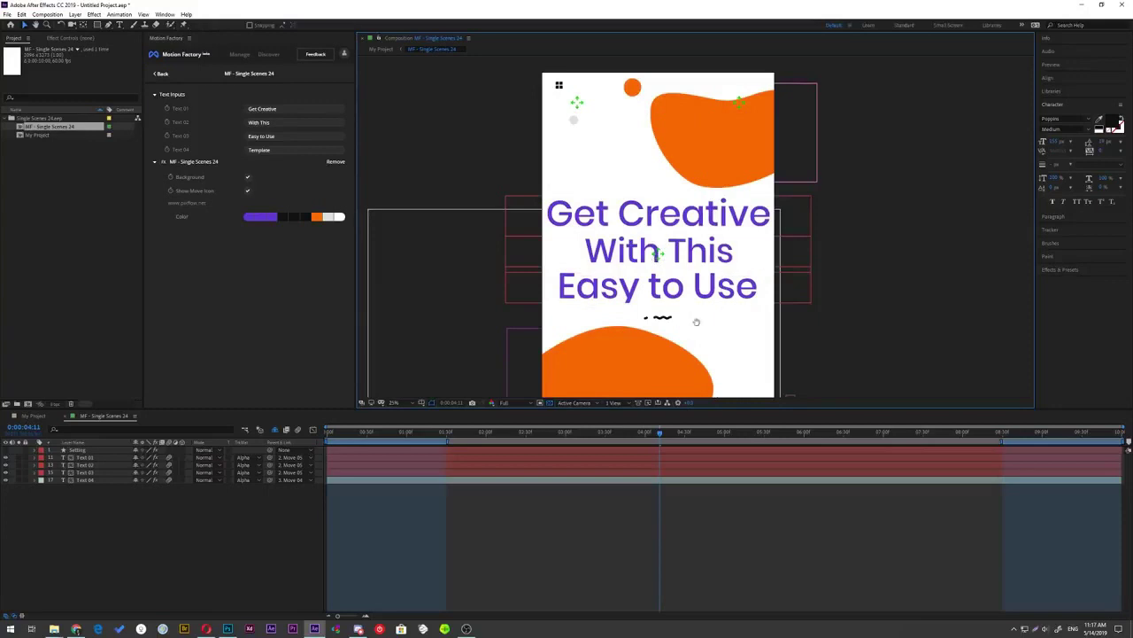
left_click_drag(696, 321, 663, 258)
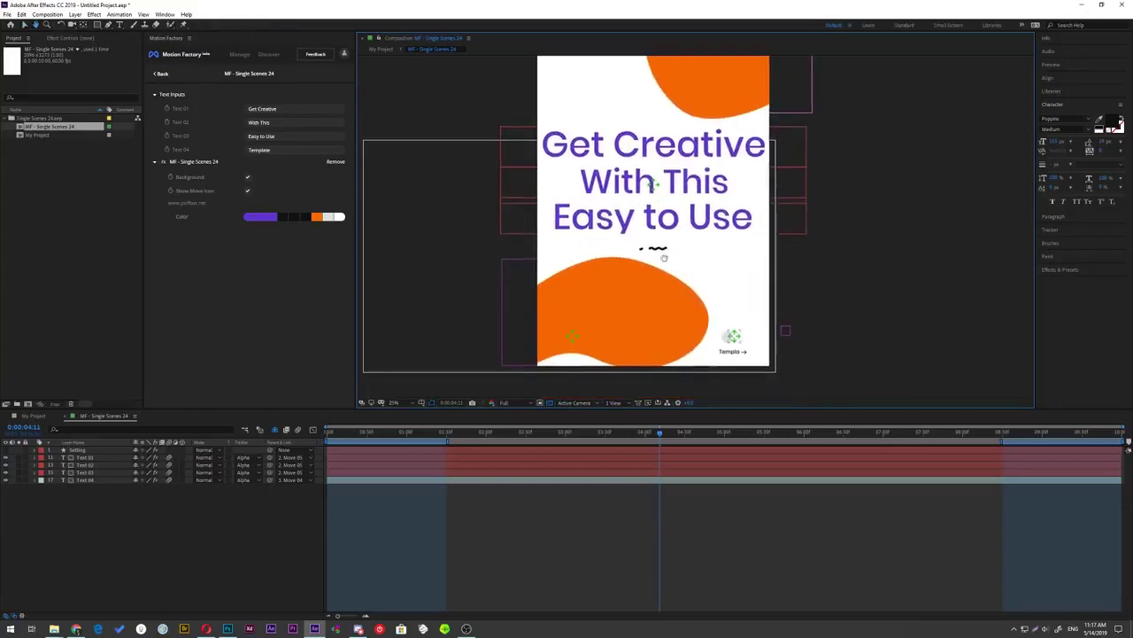
scroll(664, 257, "up", 3)
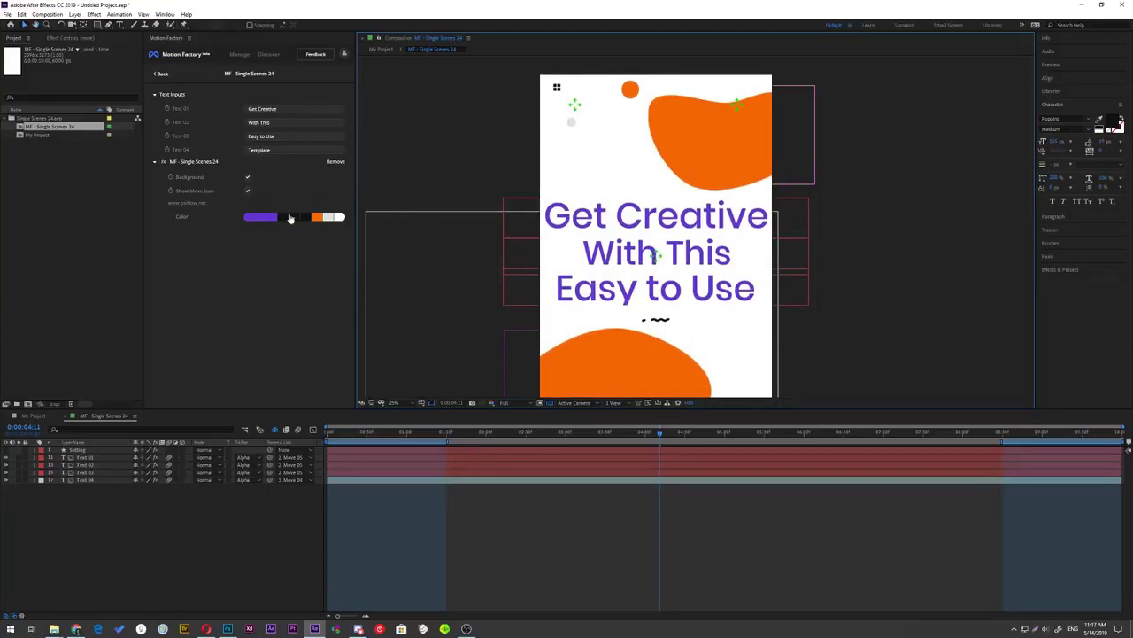
left_click(248, 193)
left_click(248, 193)
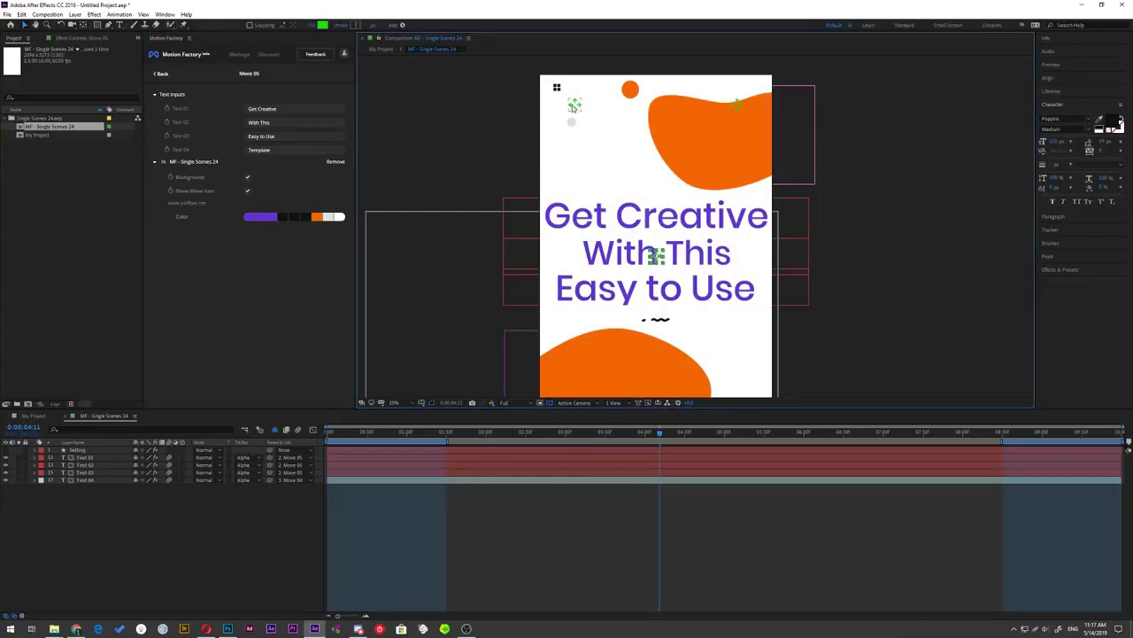
- Nudge the logo, lower the title block, and move Template to the top-left corner
left_click_drag(576, 108, 580, 111)
mouse_move(655, 256)
left_mouse_down()
mouse_move(658, 223)
mouse_move(660, 279)
left_mouse_up()
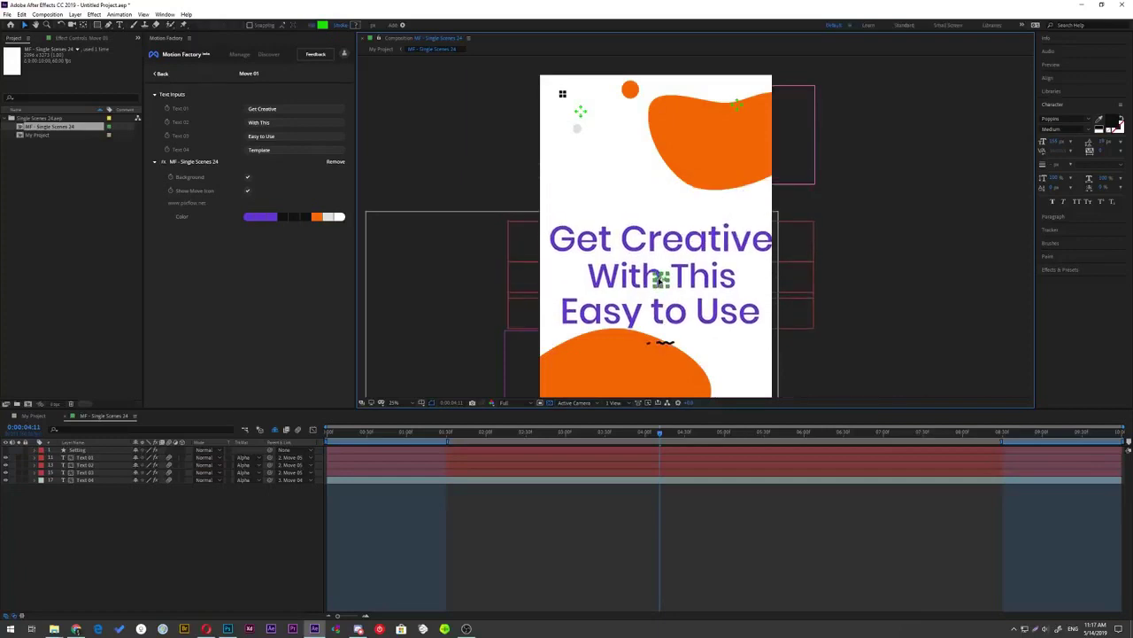
scroll(660, 279, "up", 4)
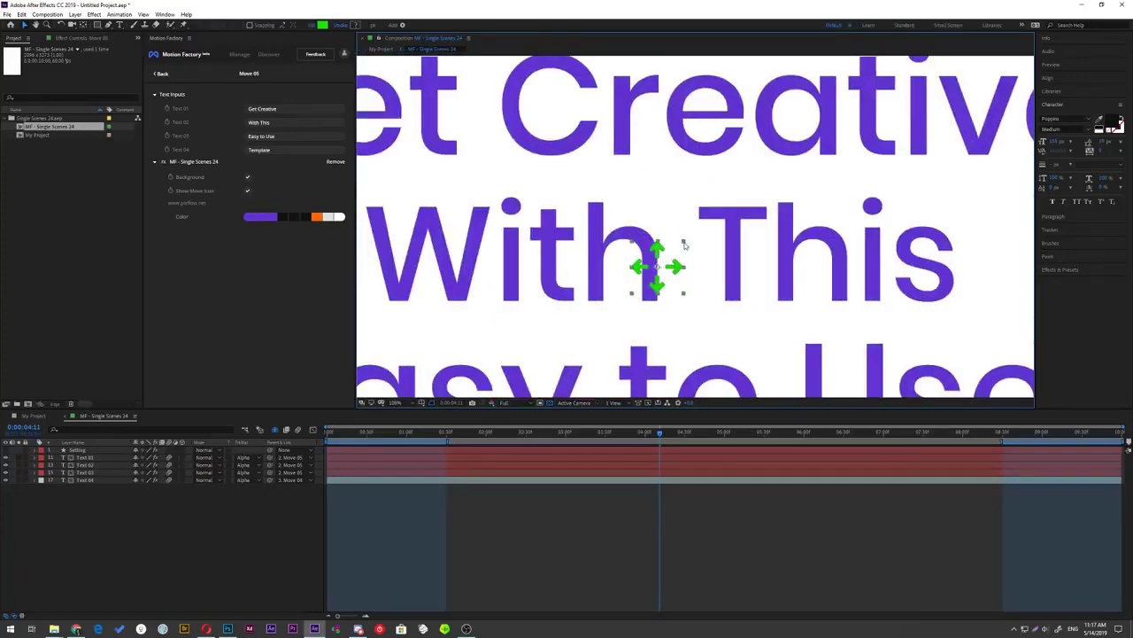
scroll(684, 245, "down", 4)
left_click_drag(670, 126, 493, 168)
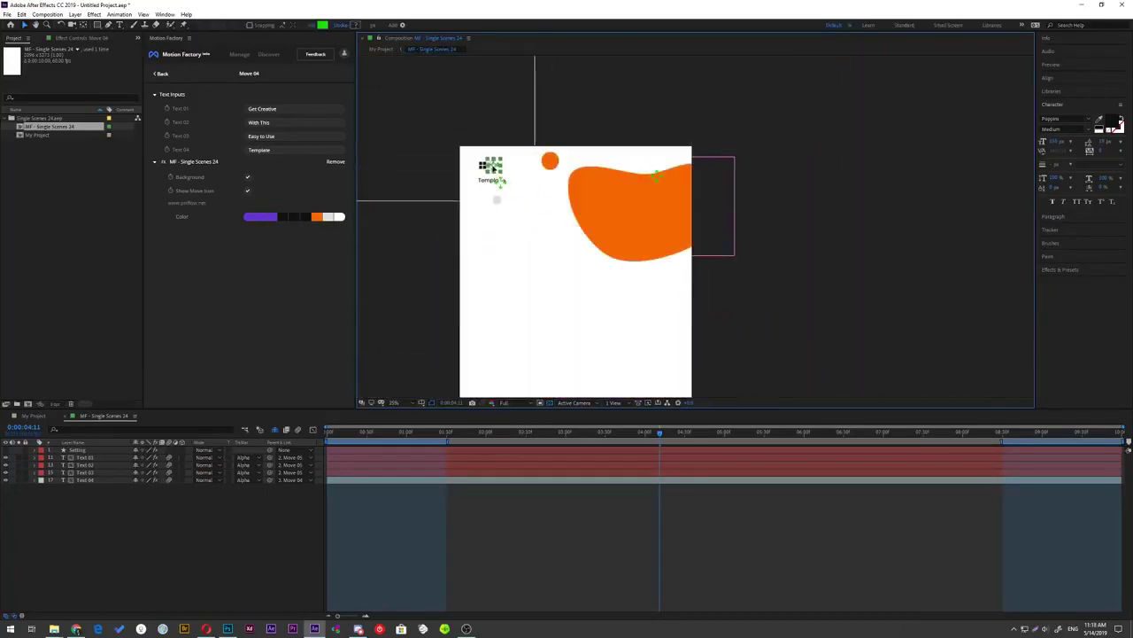
- Set the composition size to 1920 × 1080 in Composition Settings
scroll(523, 302, "down", 2)
key("ctrl+k")
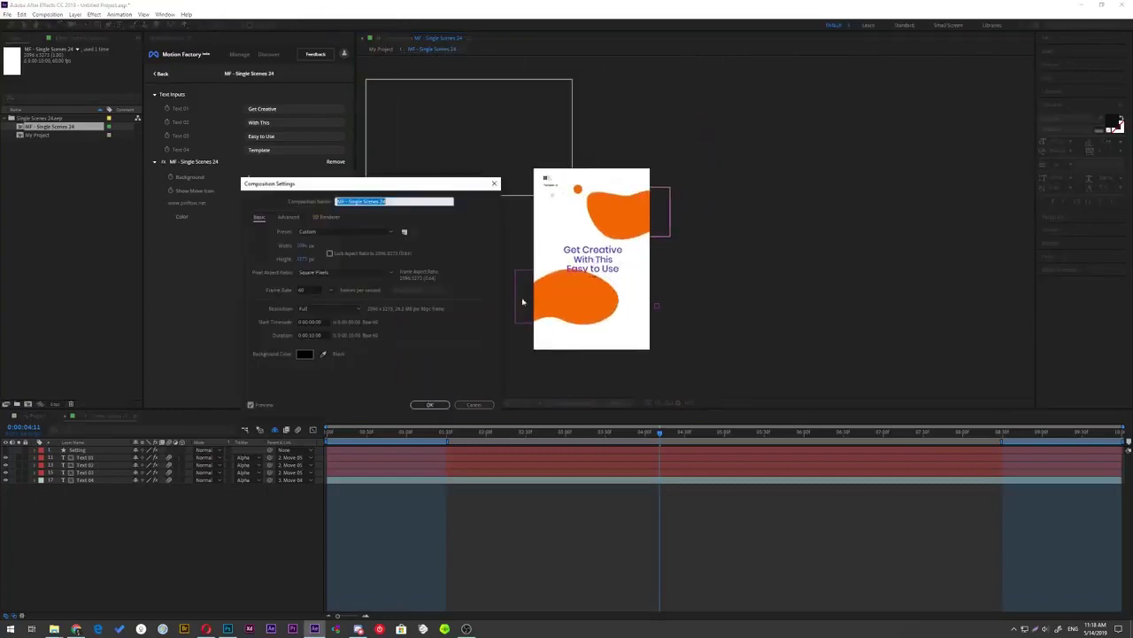
key("Tab")
type("1920")
key("Tab")
type("1080")
key("Return")
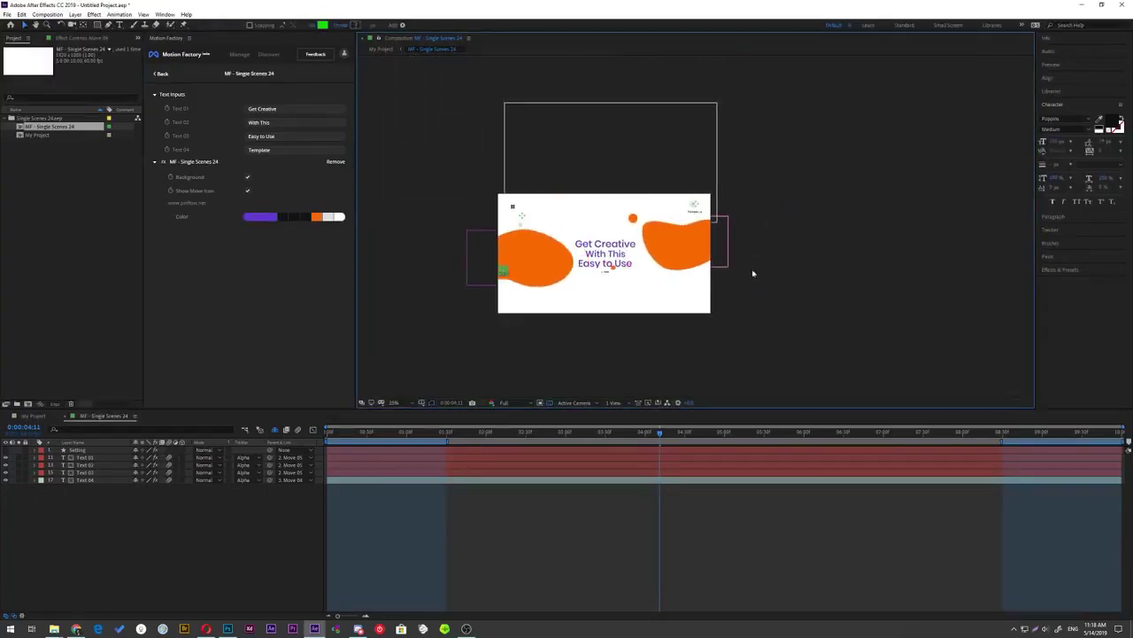
- Return to My Project and browse Motion Factory to the Background templates category
left_click(32, 415)
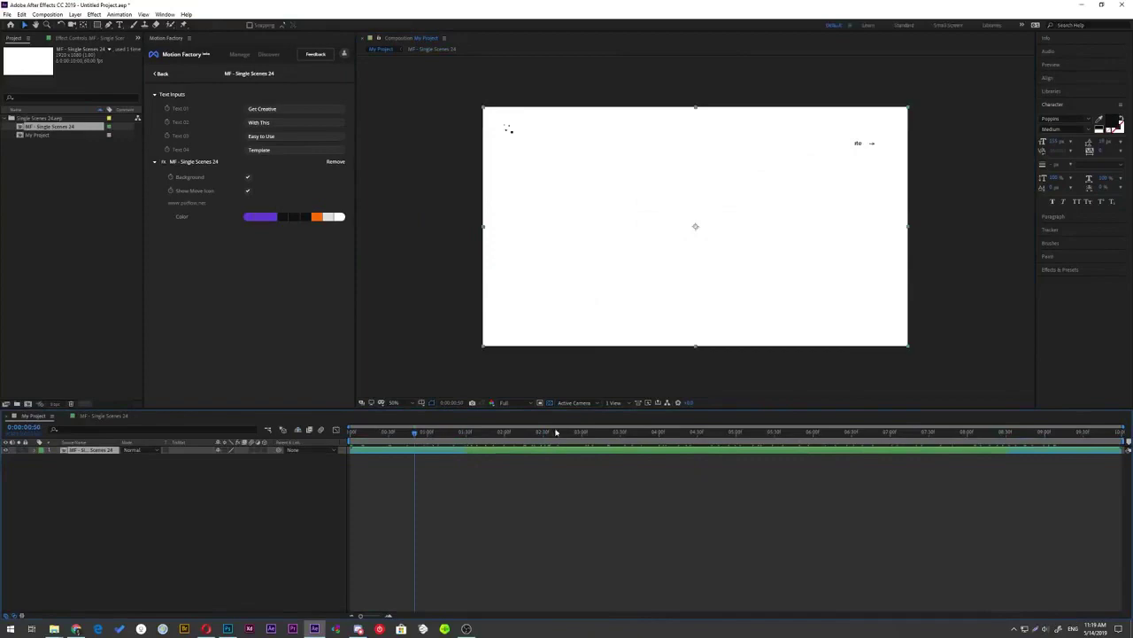
left_click(162, 74)
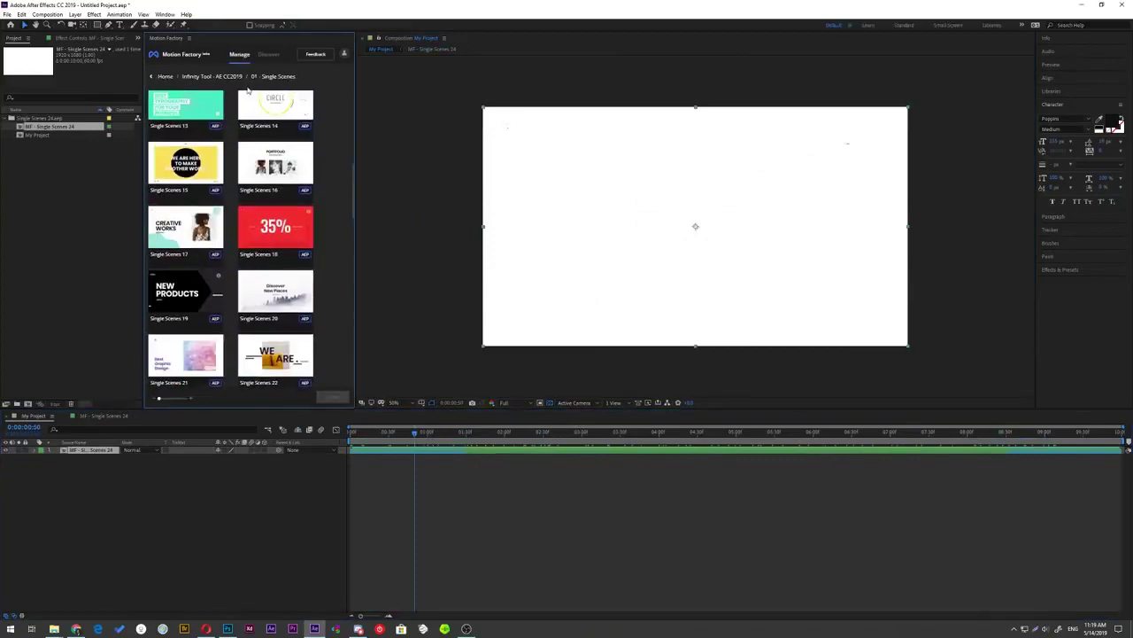
left_click(165, 76)
scroll(189, 221, "down", 3)
scroll(189, 222, "up", 3)
left_click(190, 190)
- Import the Background 46 template and add MF - Background 46 to the My Project timeline
scroll(324, 178, "down", 5)
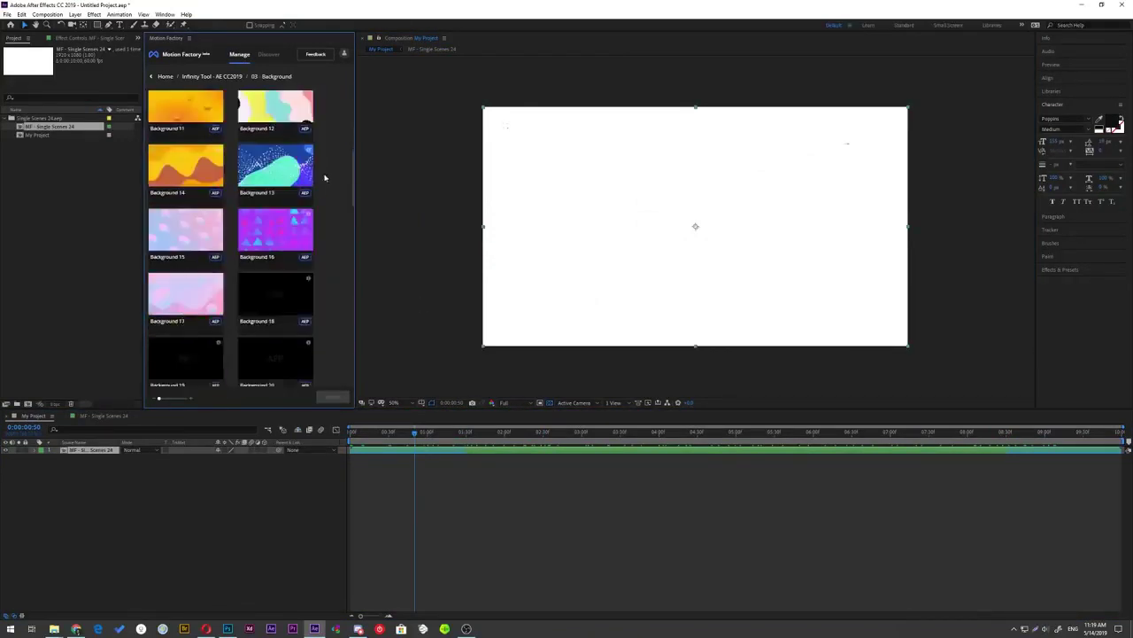
scroll(324, 178, "down", 5)
scroll(319, 204, "down", 5)
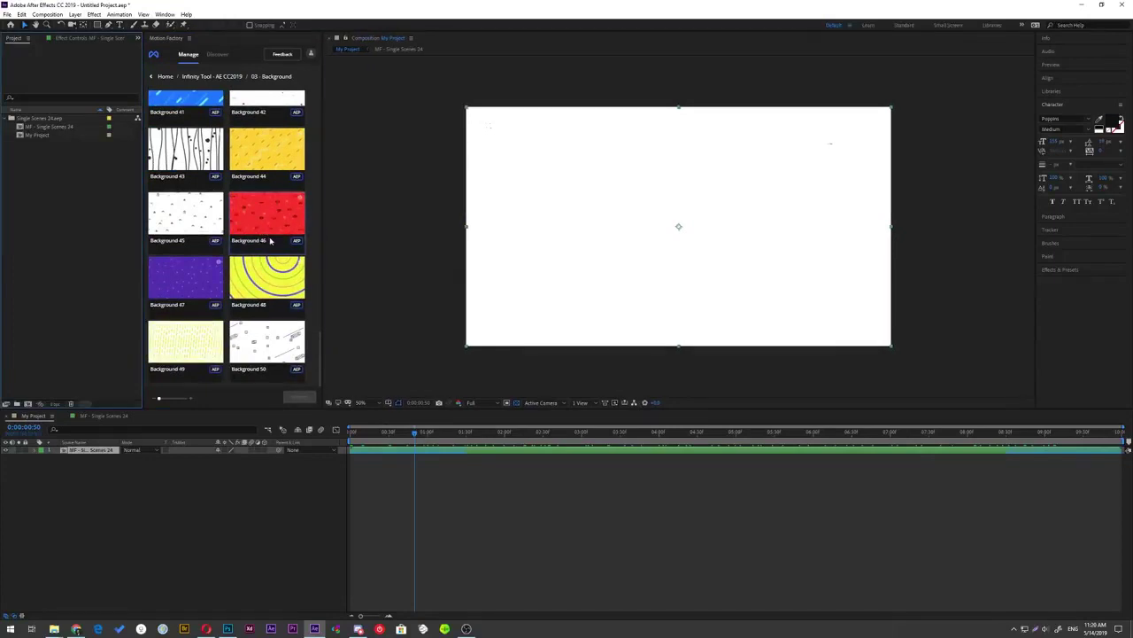
left_click(270, 240)
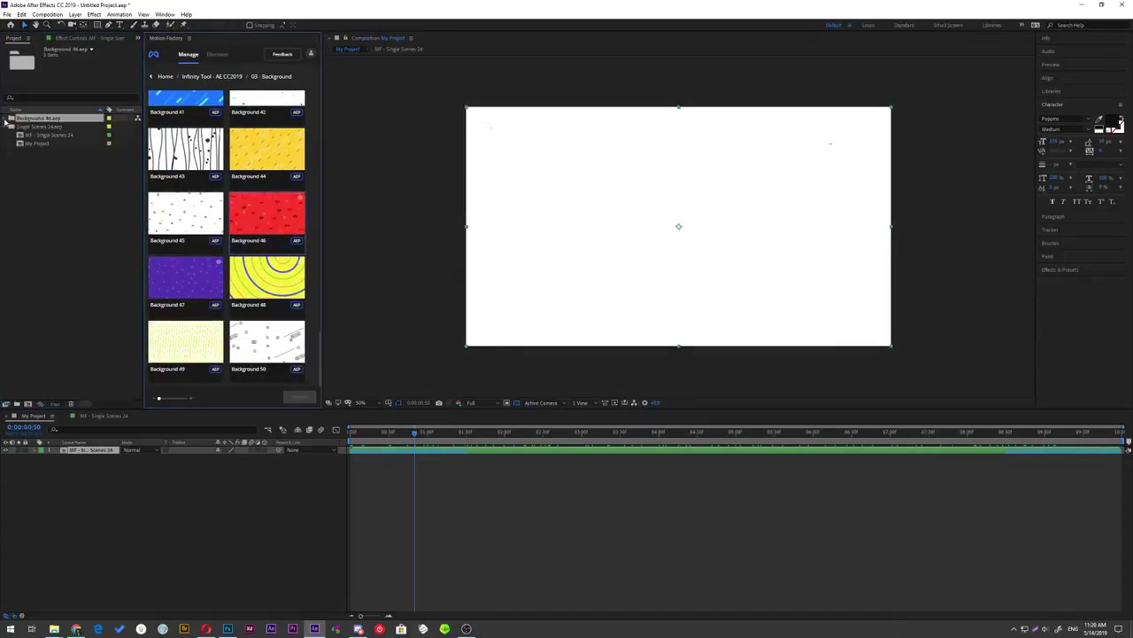
left_click(6, 120)
left_click(64, 130)
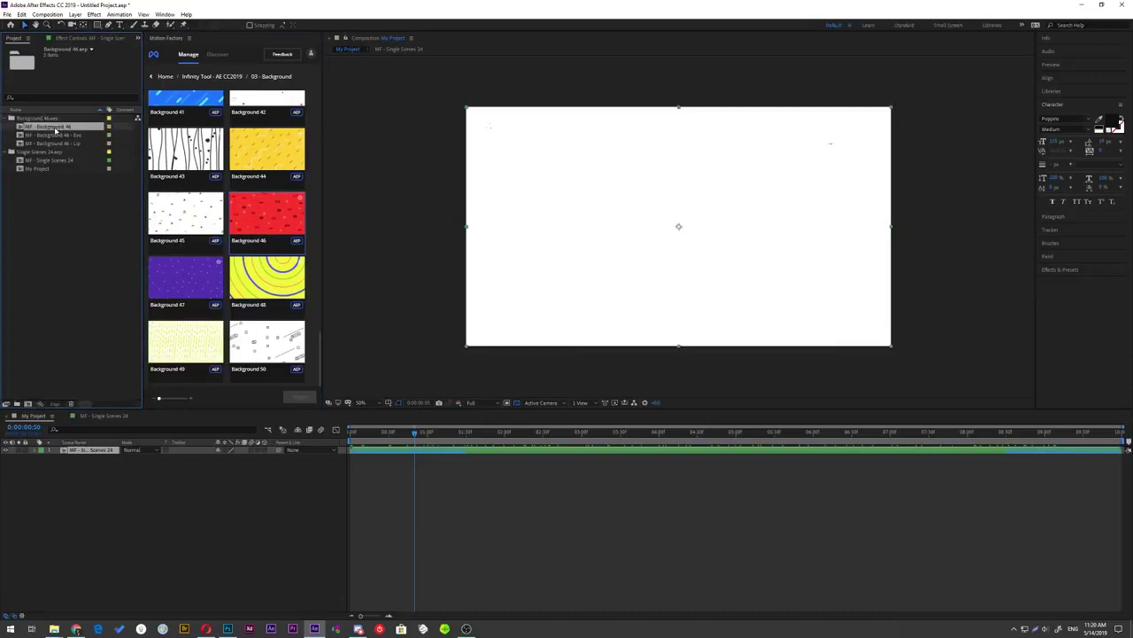
left_click_drag(64, 128, 112, 505)
- Jump later in the timeline, return to the backgrounds list and preview the composition
left_click(435, 433)
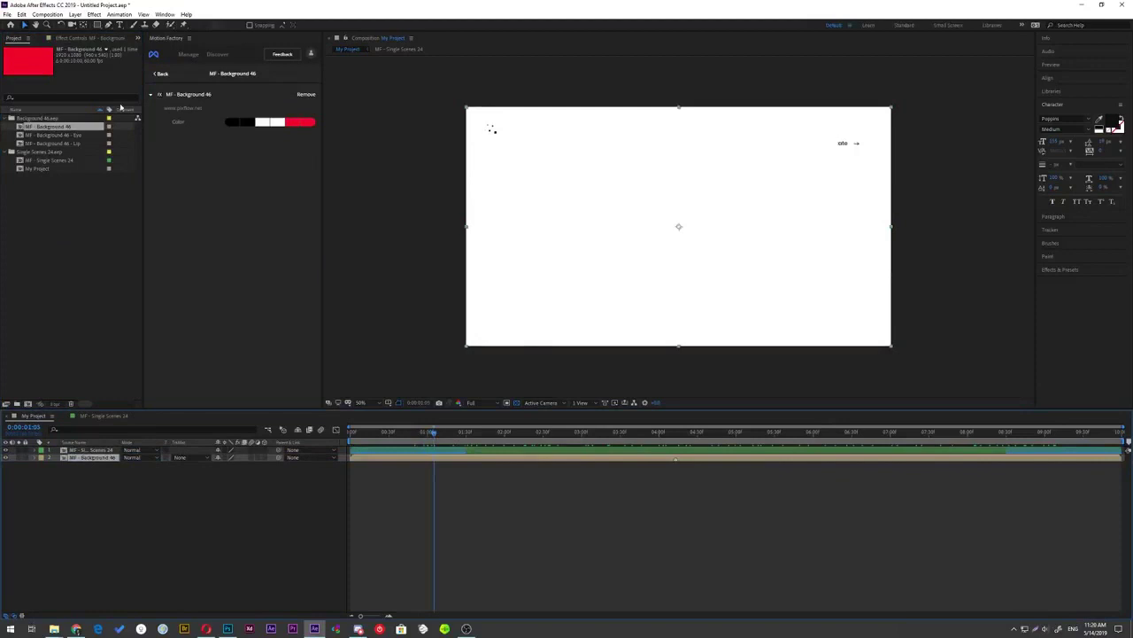
left_click(163, 76)
scroll(226, 239, "down", 5)
scroll(226, 239, "down", 5)
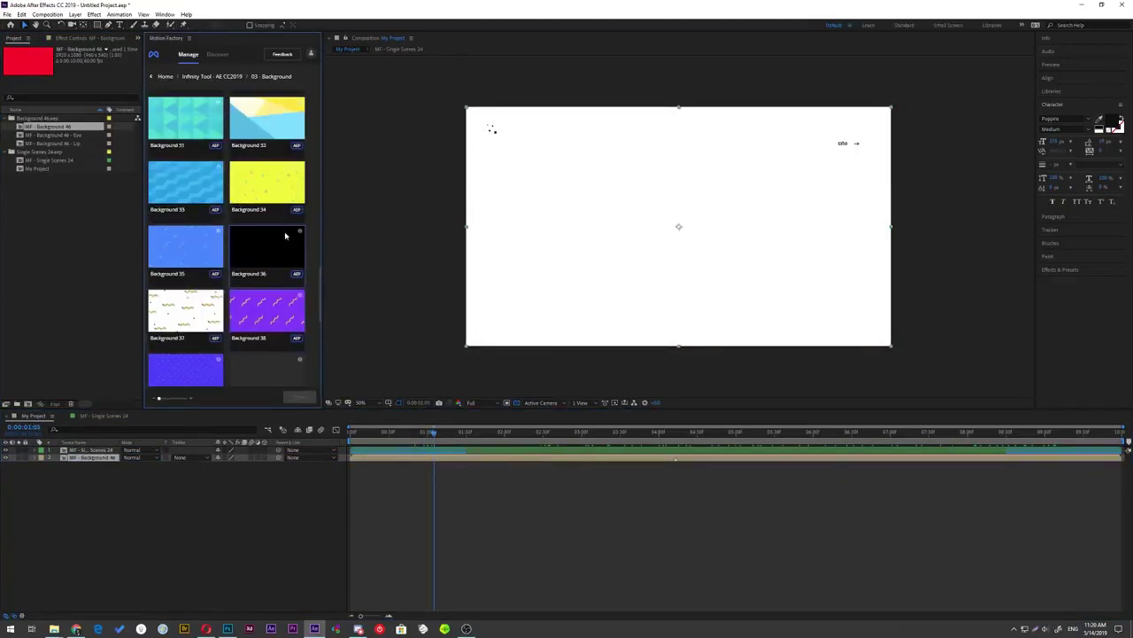
key("space")
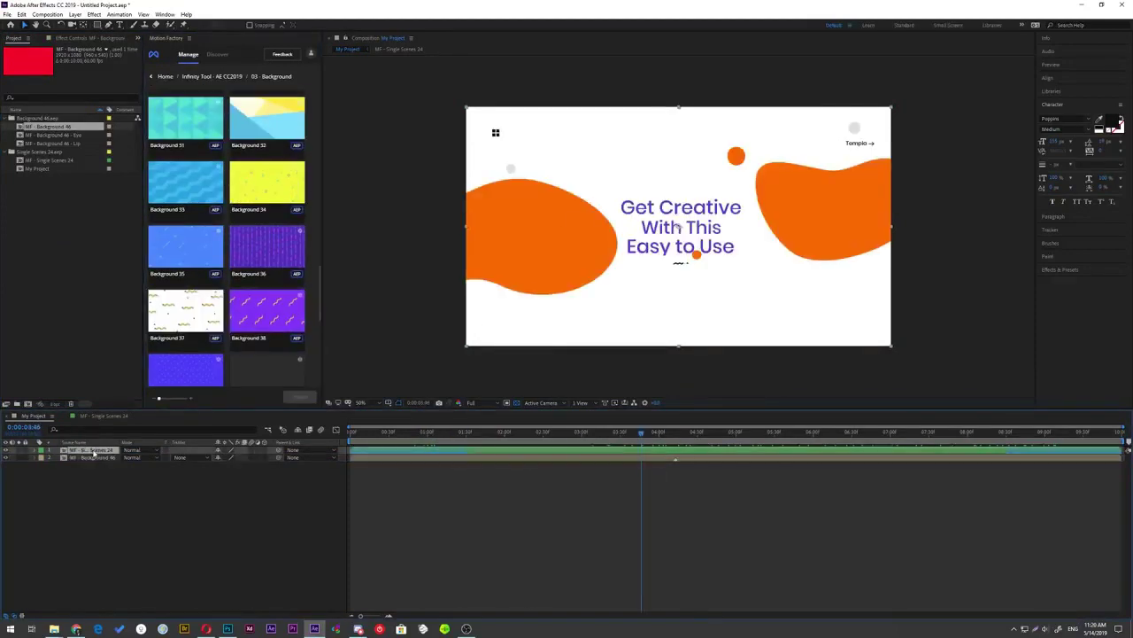
- Compare the Single Scenes 24 title settings with the Background 46 colour settings
left_click(93, 451)
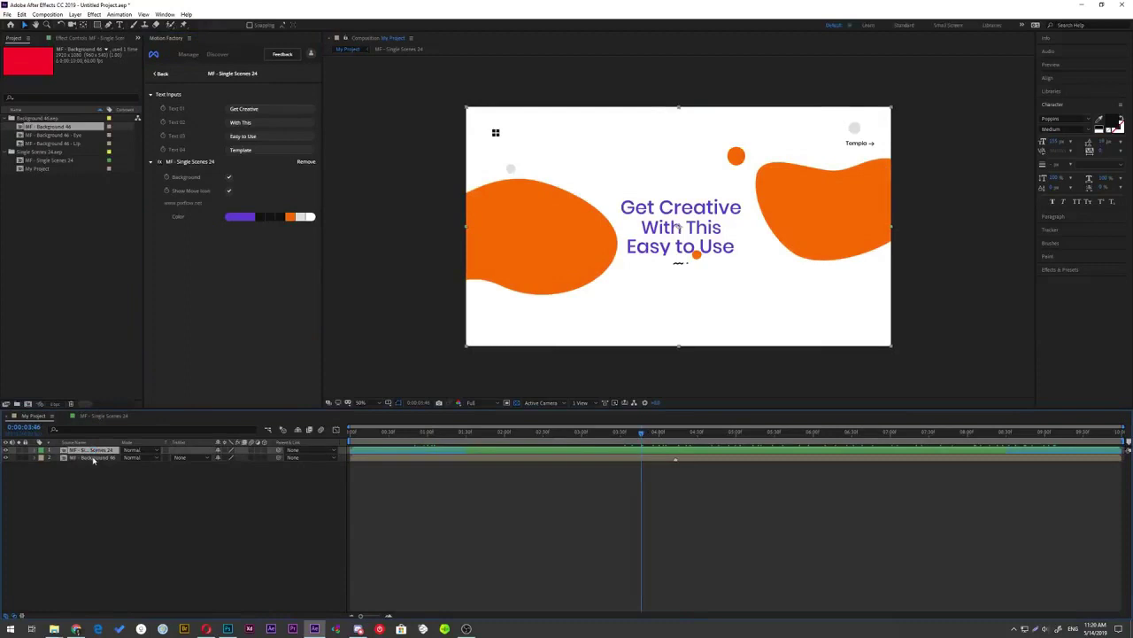
left_click(93, 458)
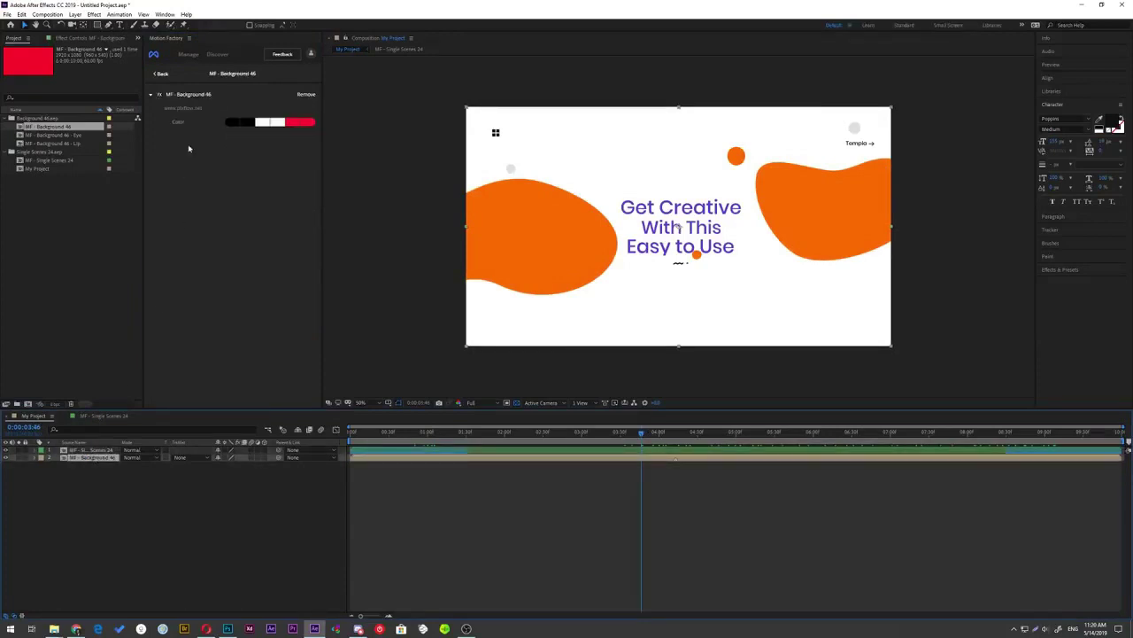
left_click(92, 450)
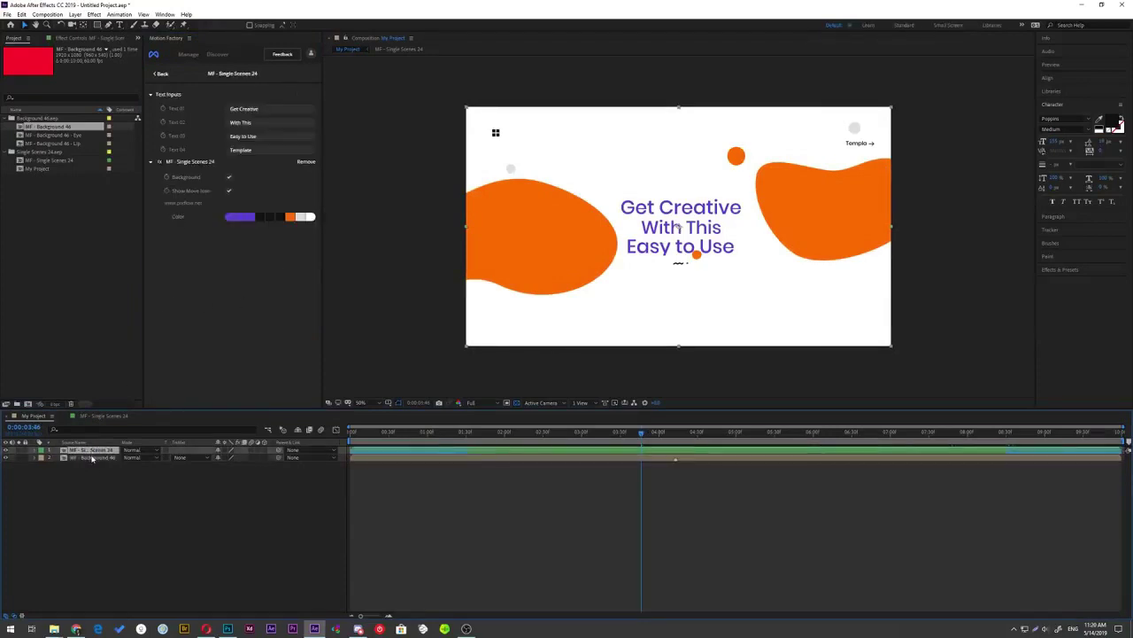
left_click(92, 458)
left_click(92, 458)
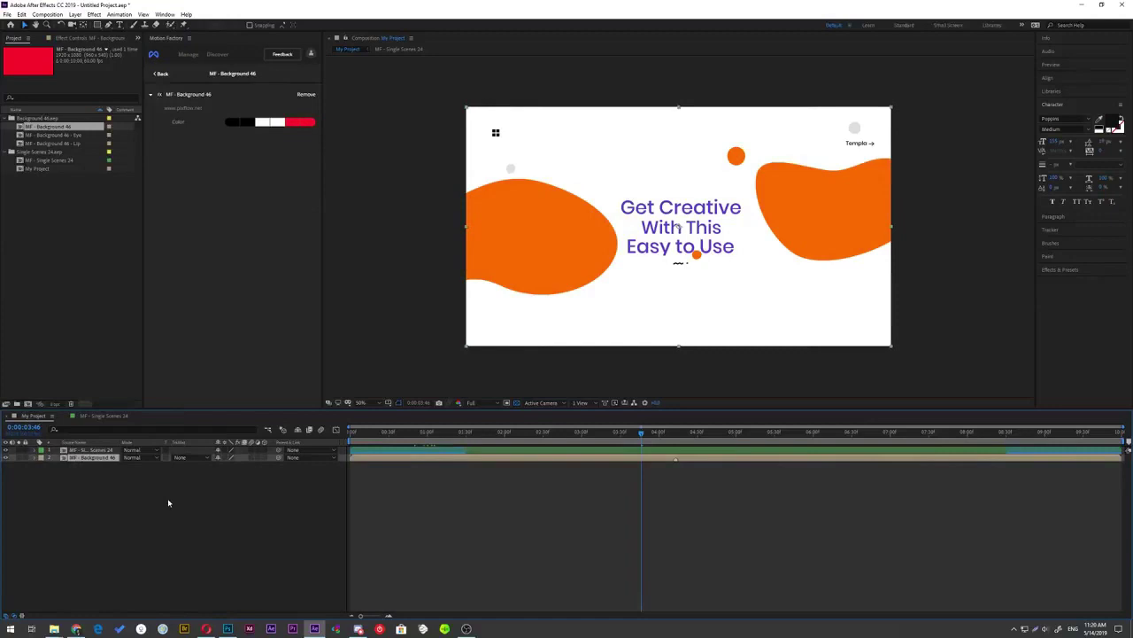
- Open the Background 46 composition to inspect it, then return to My Project's Single Scenes 24 settings
double_click(94, 458)
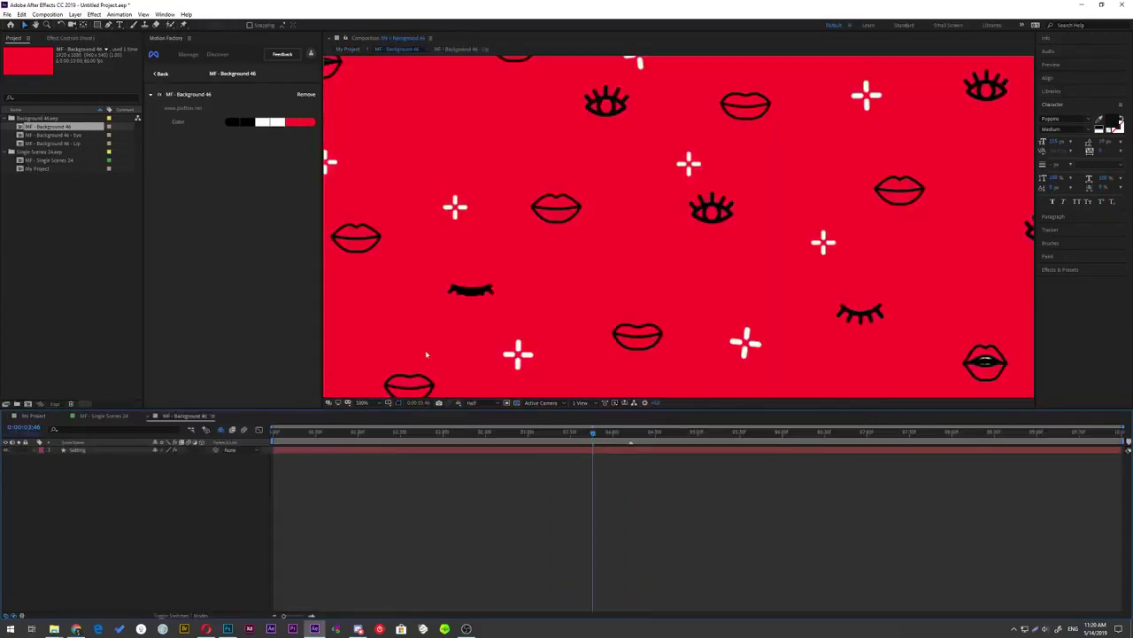
left_click(106, 415)
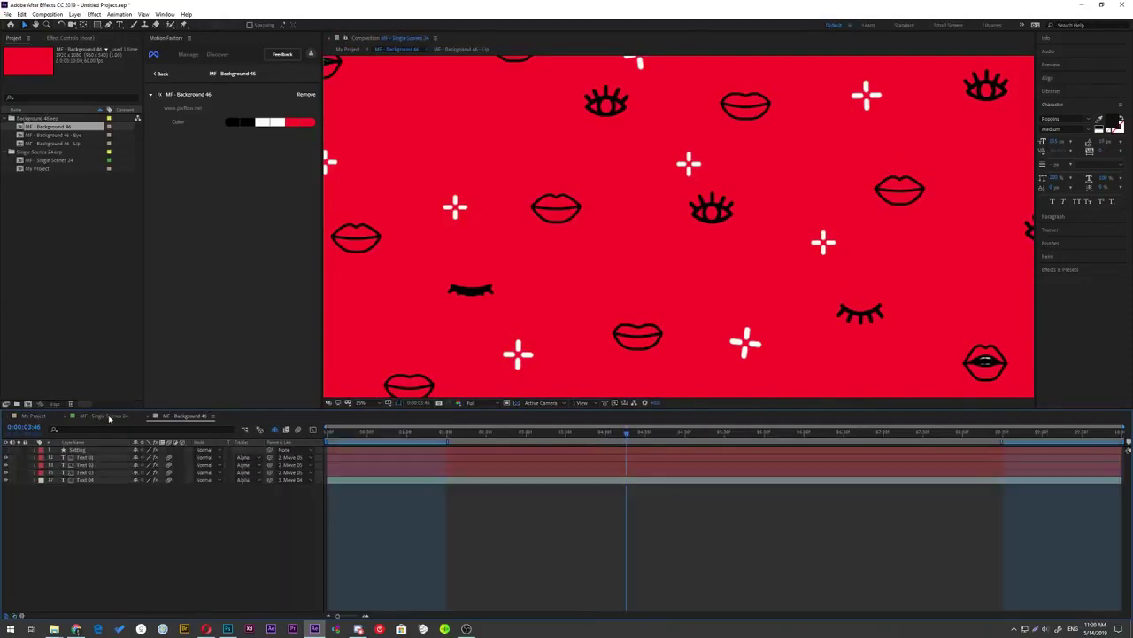
left_click(34, 415)
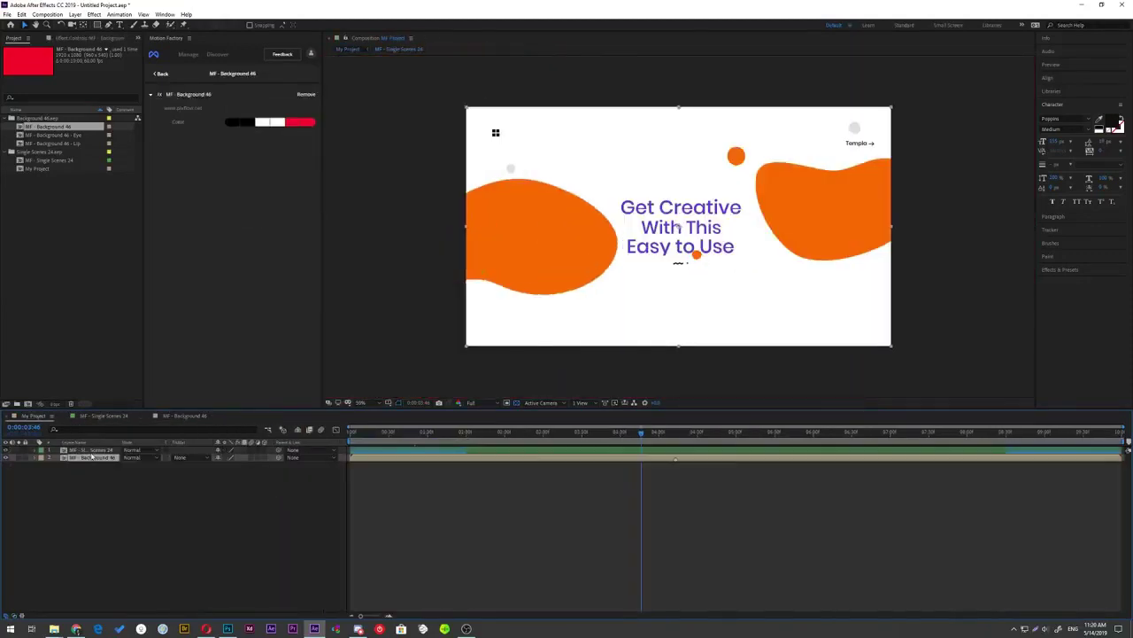
left_click(92, 453)
left_click(91, 458)
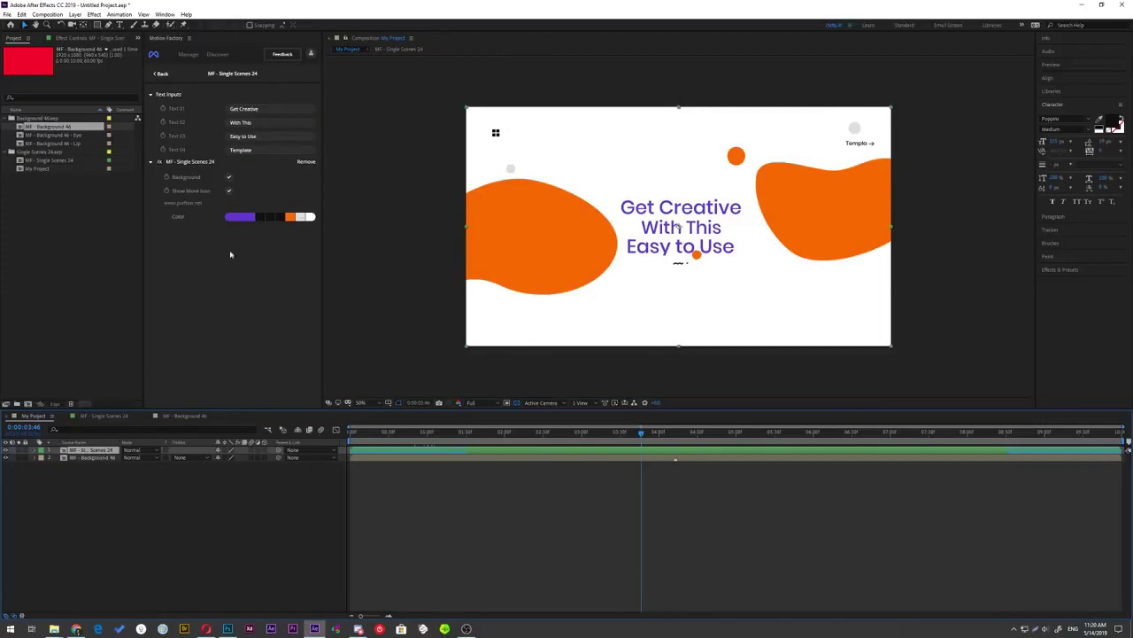
- Turn off the title's own background and make its text white and blob shapes black
left_click(229, 179)
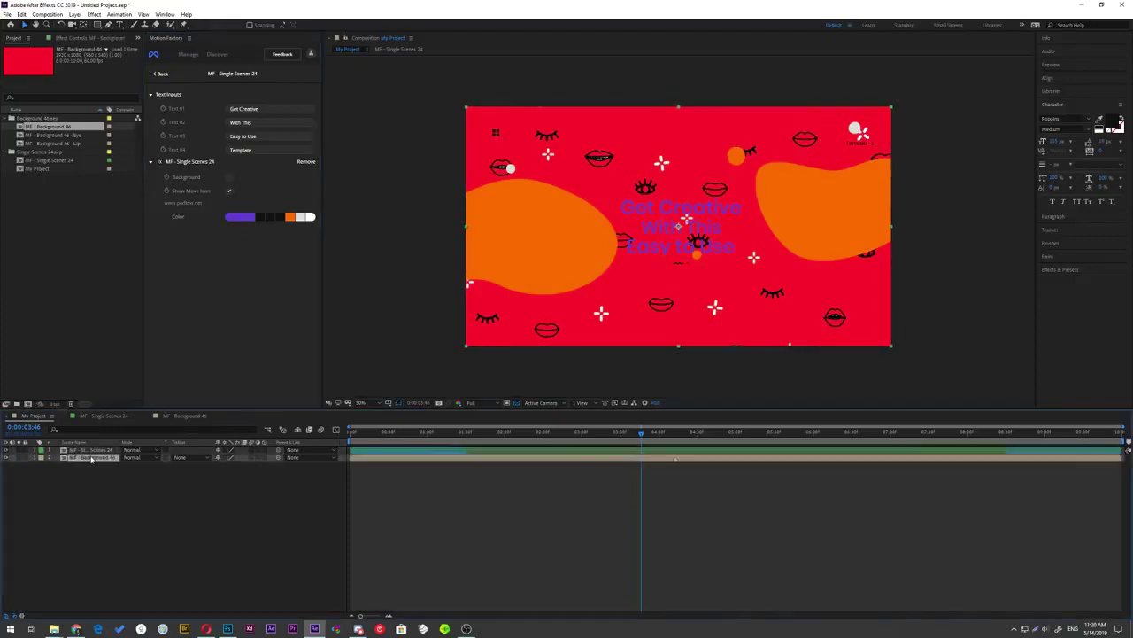
left_click(239, 216)
key("Return")
key("Return")
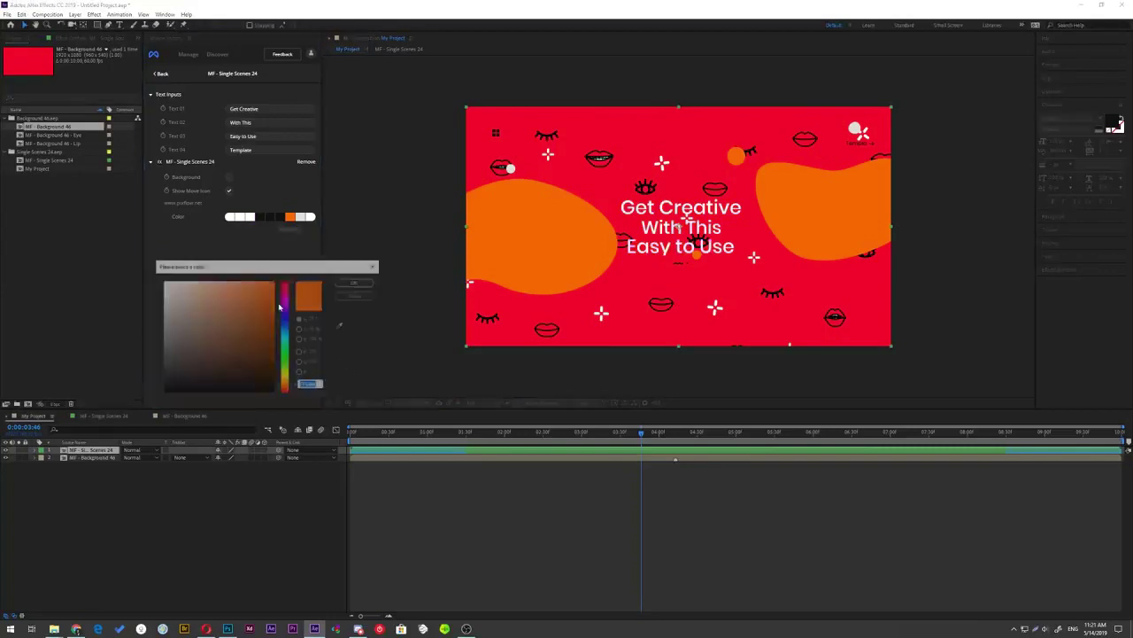
key("Return")
- Recolour the Background 46 pattern colours to red
left_click(88, 457)
left_click(232, 121)
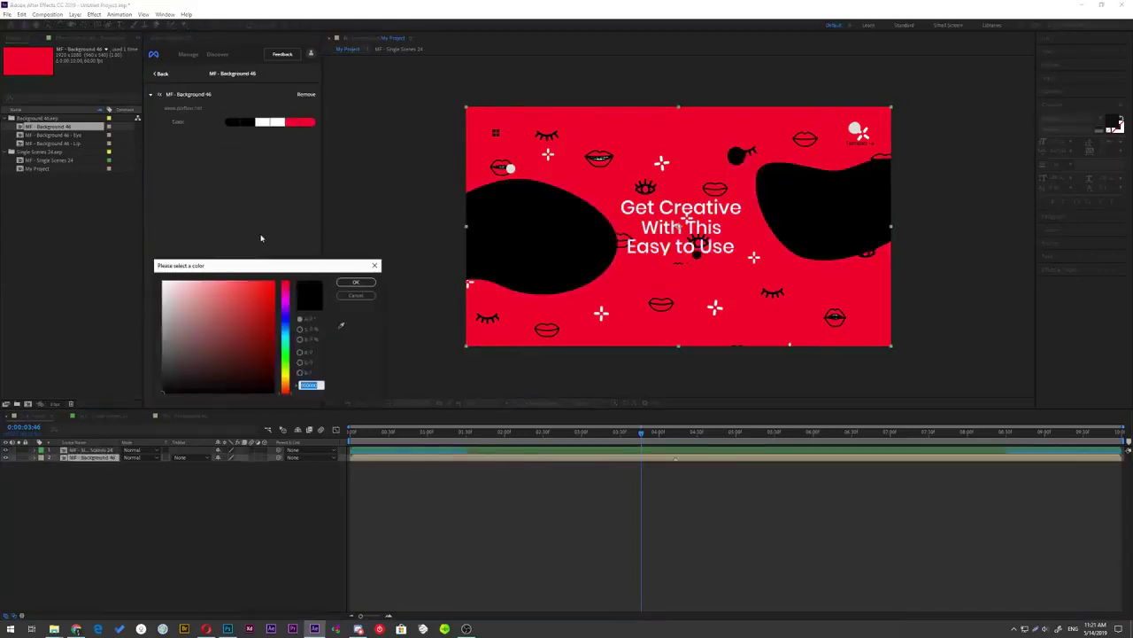
key("Return")
left_click(227, 312)
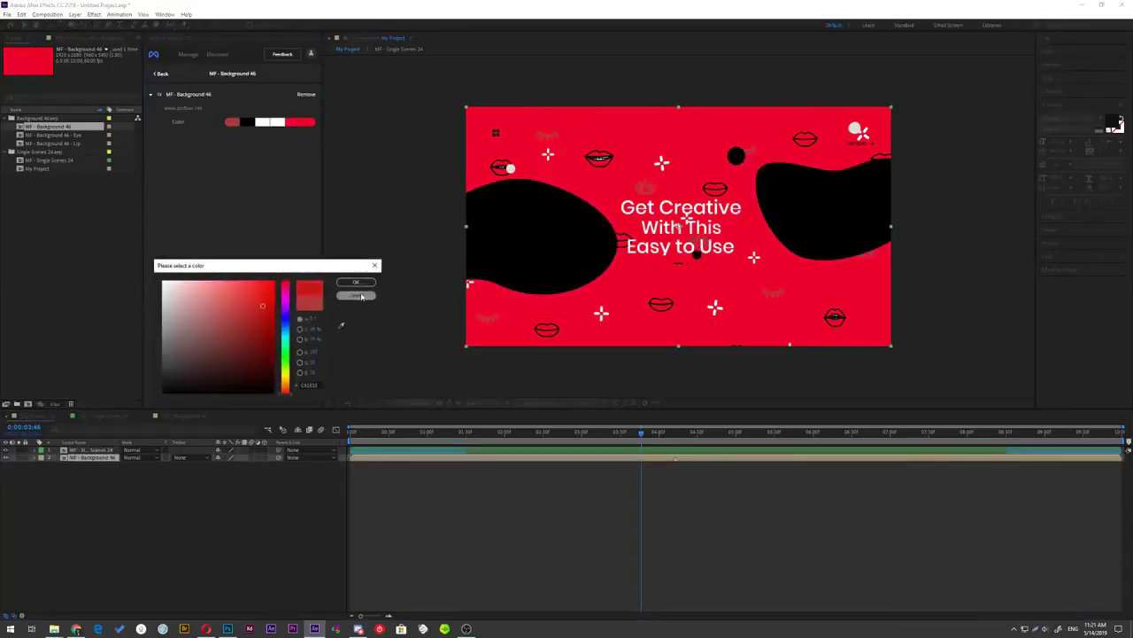
key("Return")
key("Return")
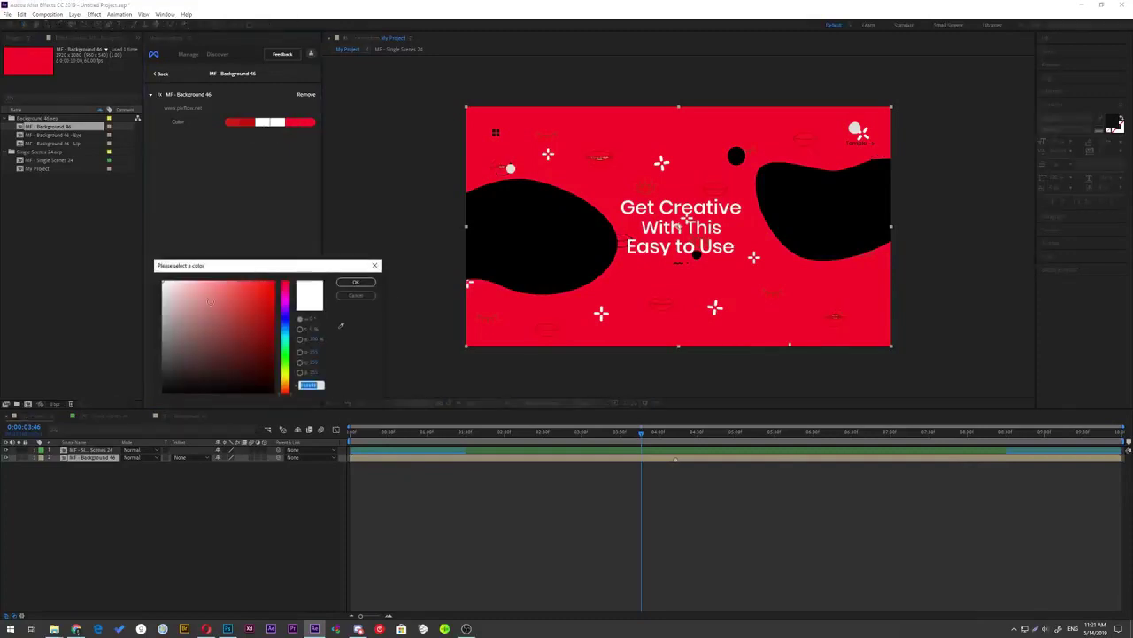
left_click(353, 284)
key("Return")
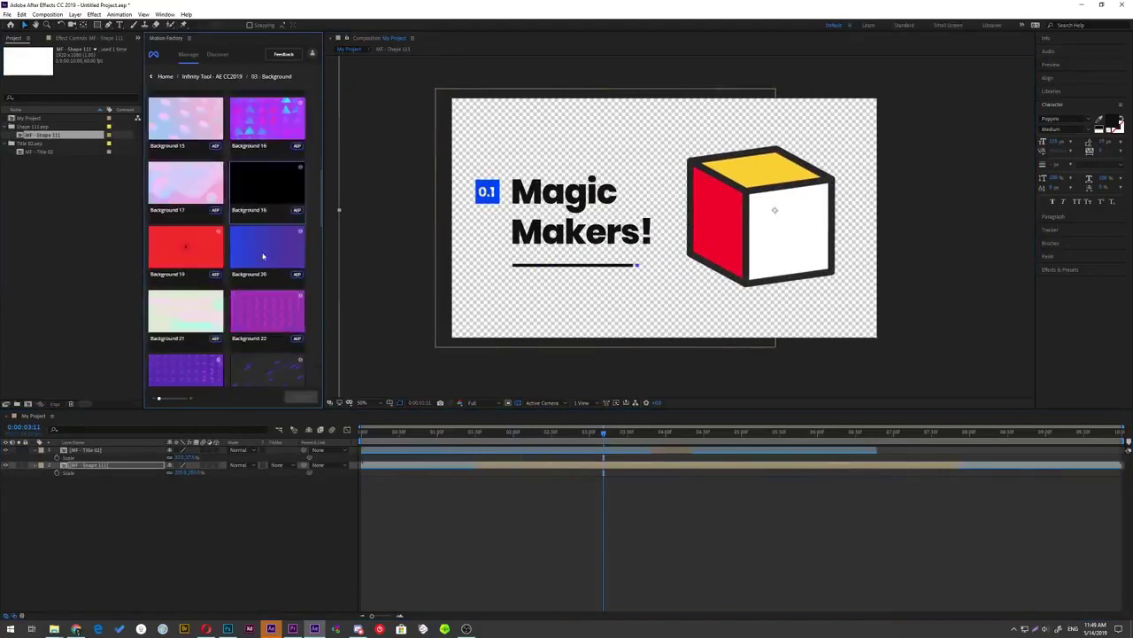
- Apply the purple Background 18 to the Magic Makers! scene and change one of its colours
left_click(265, 186)
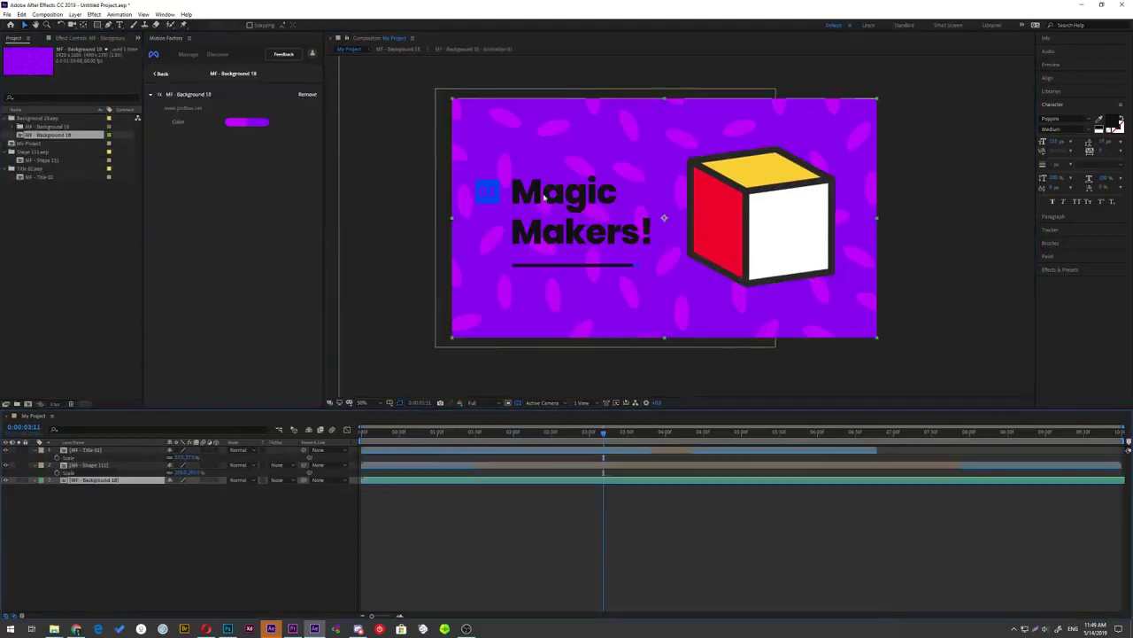
left_click(269, 189)
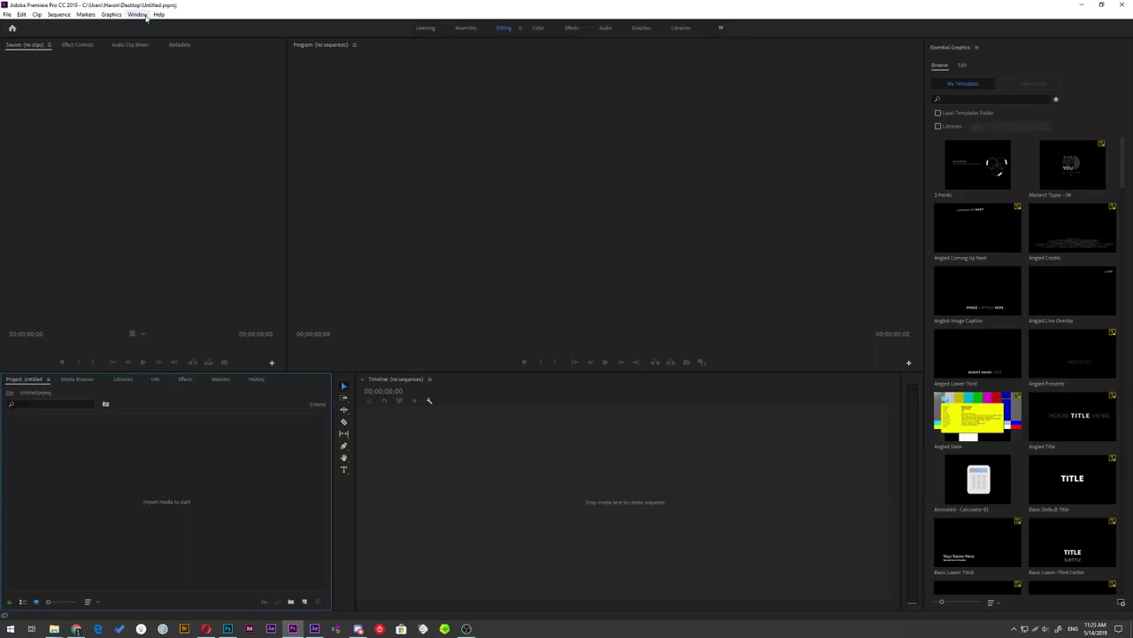
- Show the Motion Factory panel in Premiere Pro via Window > Extensions, then return to After Effects
left_click(142, 15)
mouse_move(152, 47)
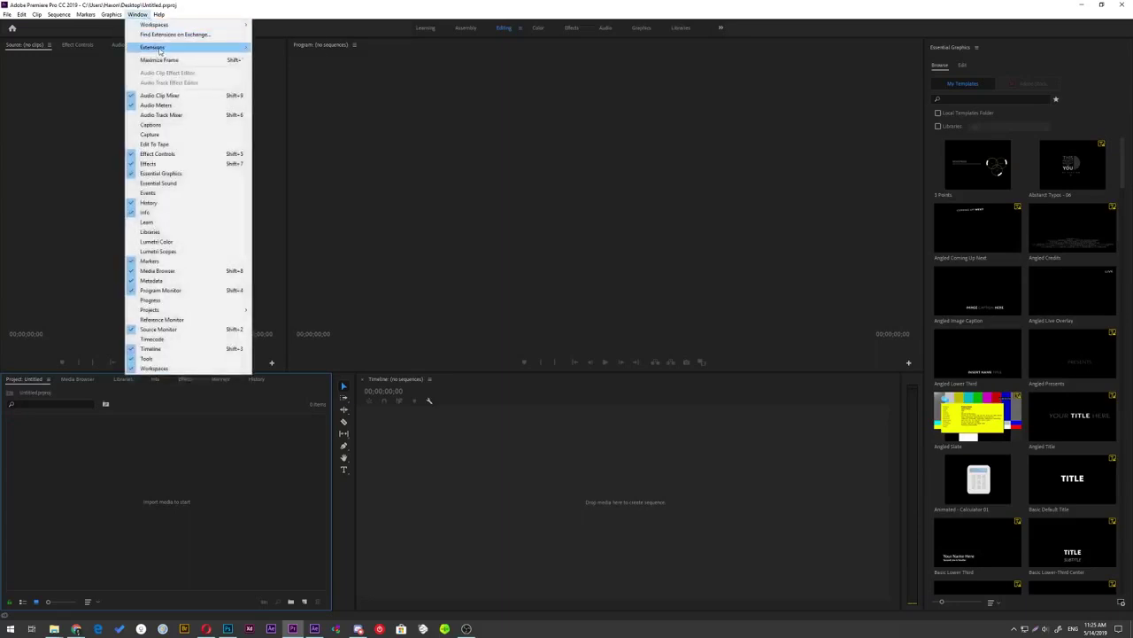
left_click(281, 48)
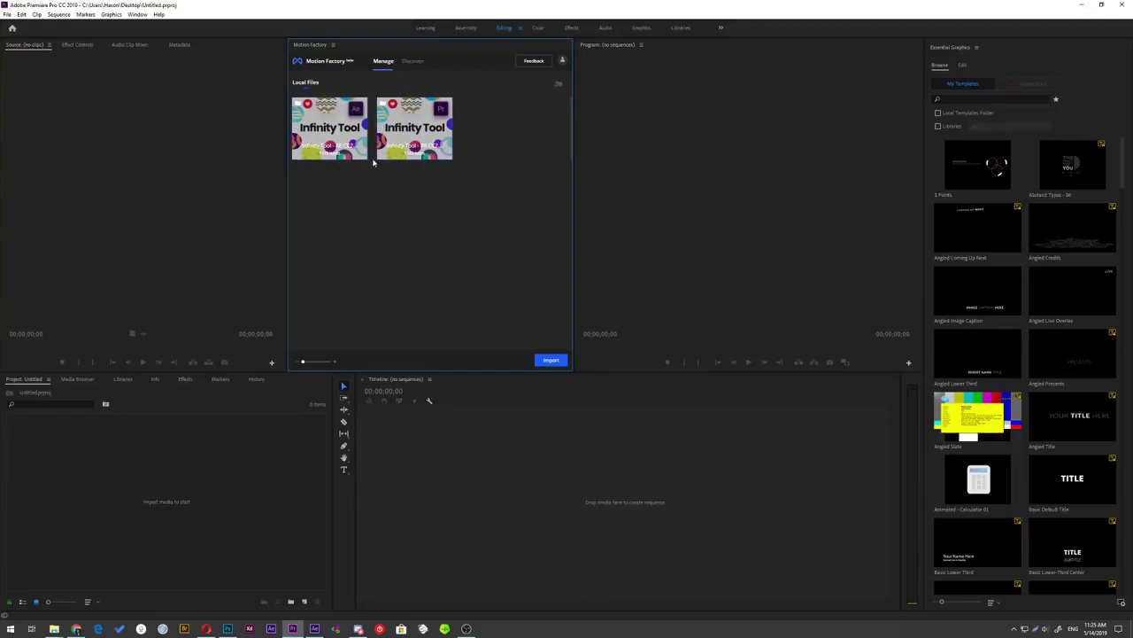
left_click(314, 628)
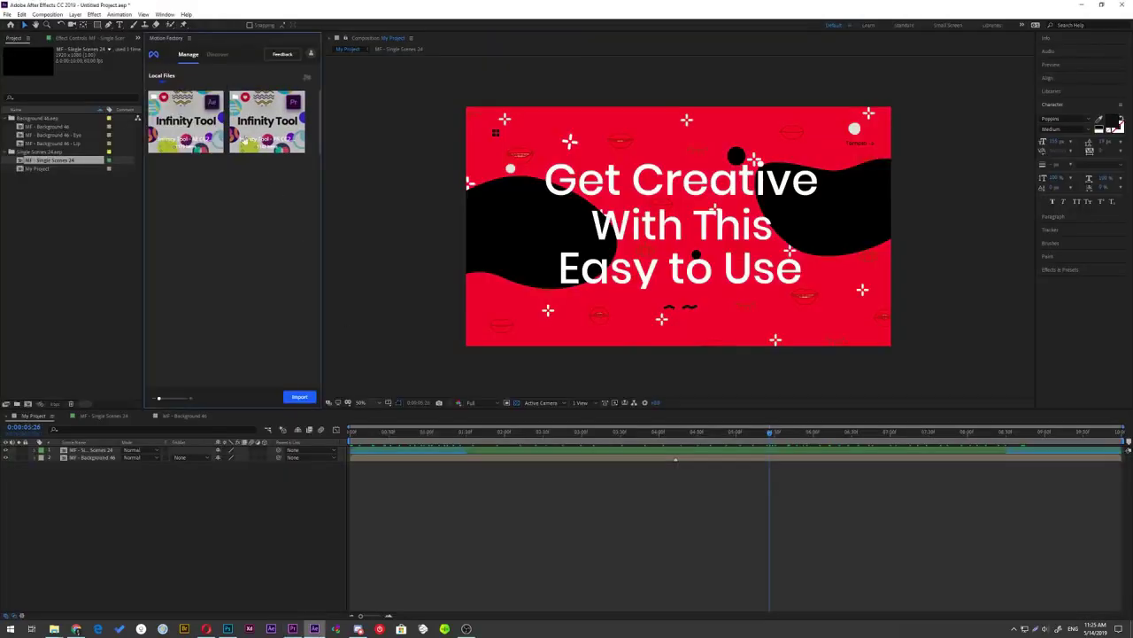
- Create a Motion Factory local-files folder named New
left_click(306, 76)
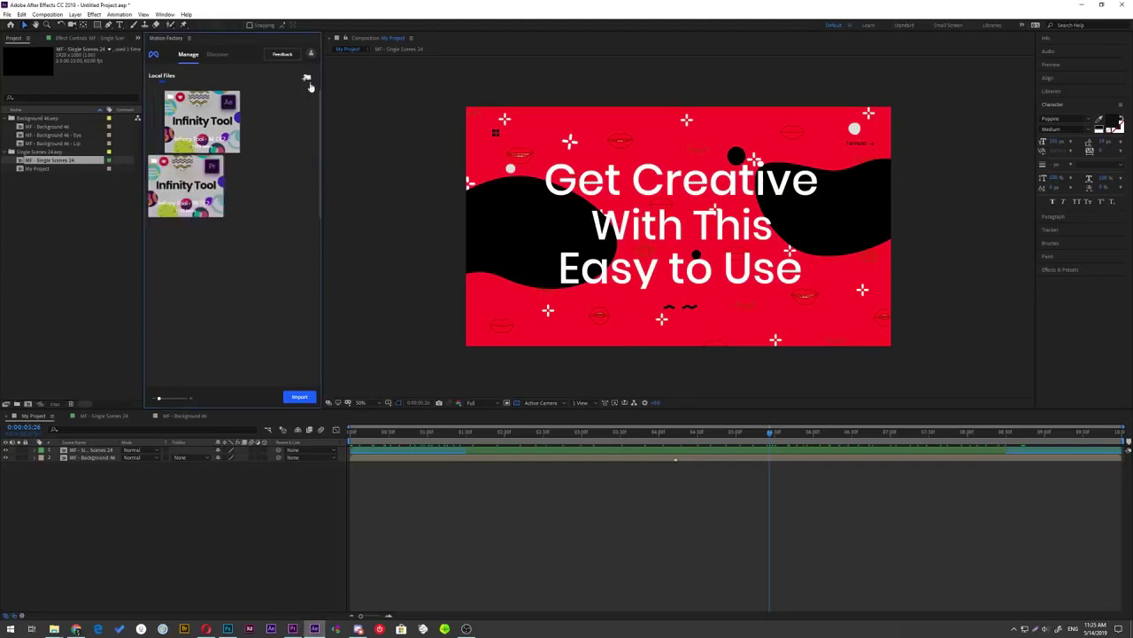
type("New")
left_click(333, 246)
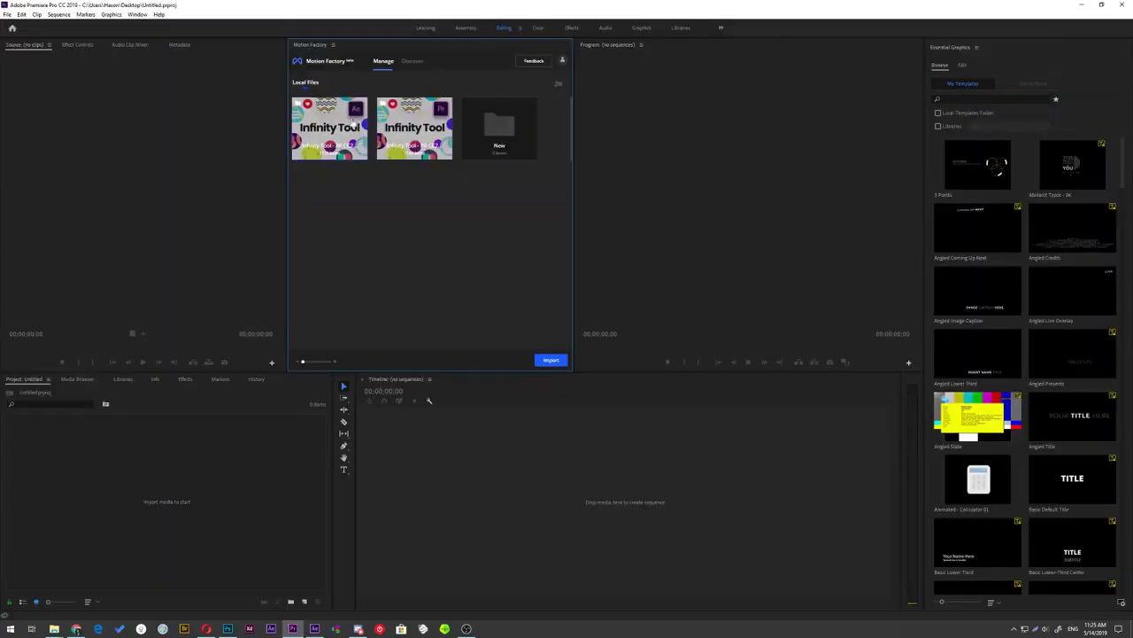
- Add the HOPE TO SEE YOU THERE title, remove its background and make its text white
scroll(415, 222, "down", 2)
left_click_drag(499, 160, 500, 435)
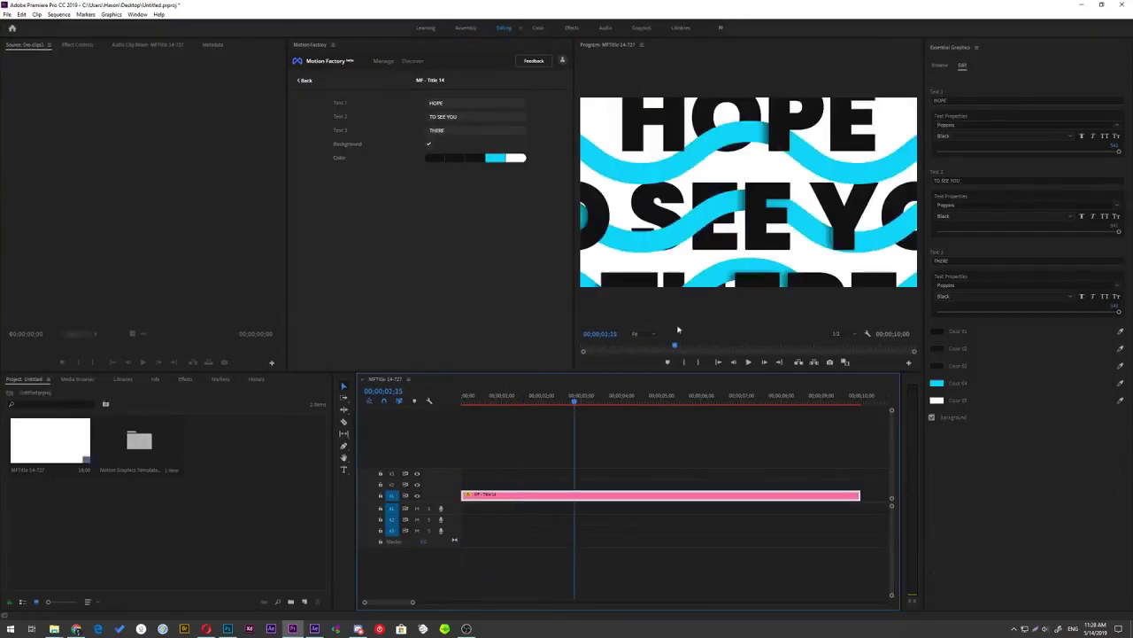
left_click(430, 145)
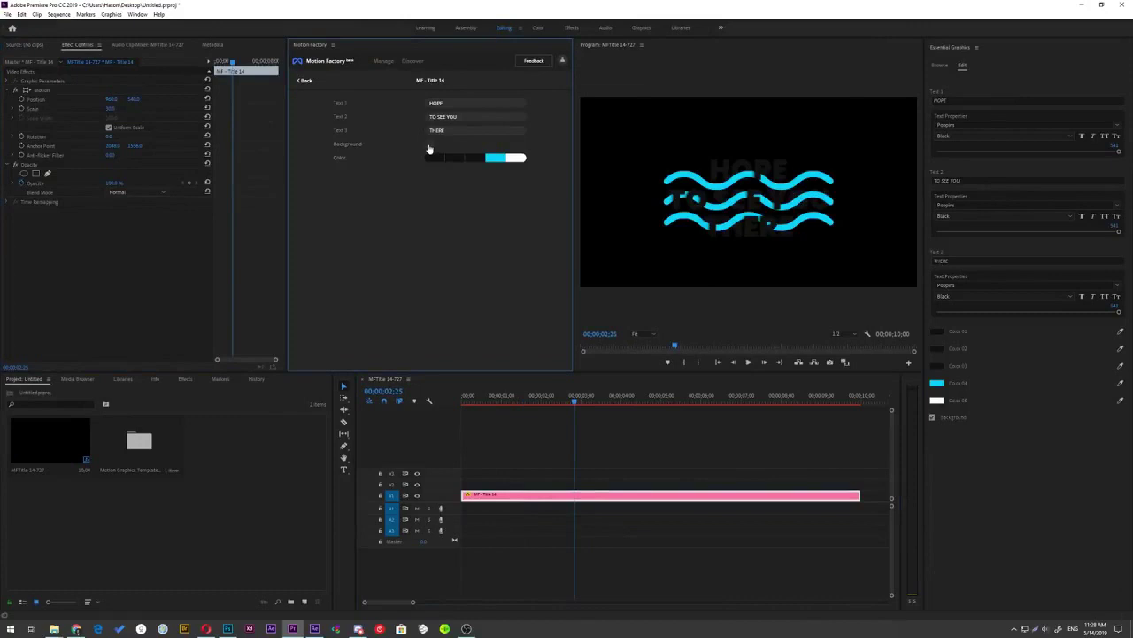
left_click(439, 161)
key("Return")
left_click(454, 161)
key("Return")
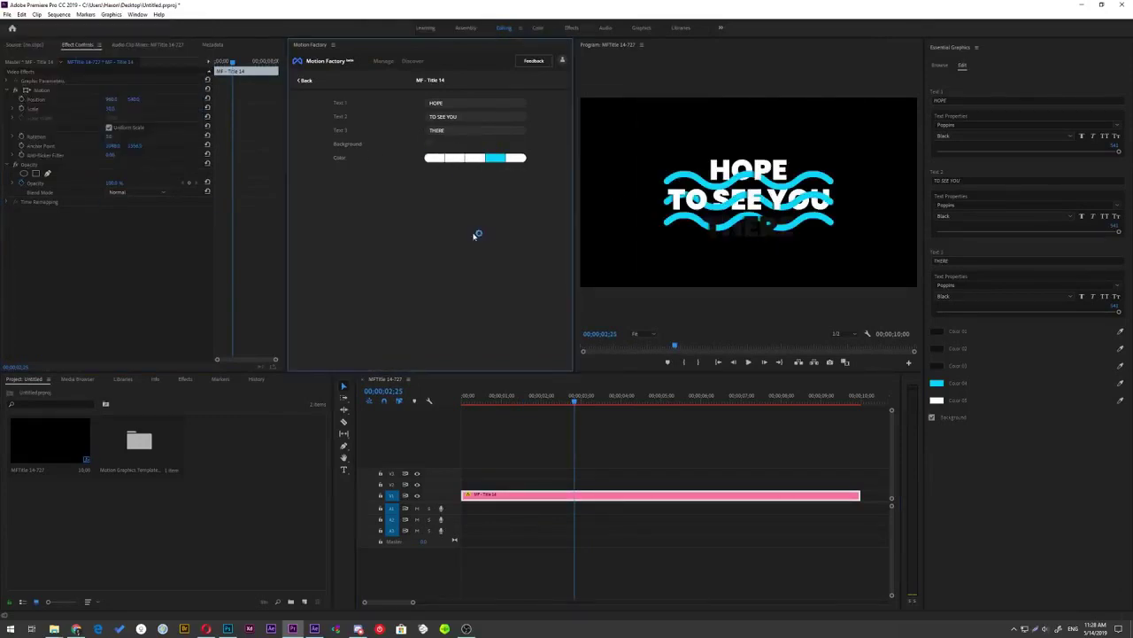
- Place the Paris Winter Season title on track V2 and move it above the HOPE title
left_click_drag(495, 224, 483, 485)
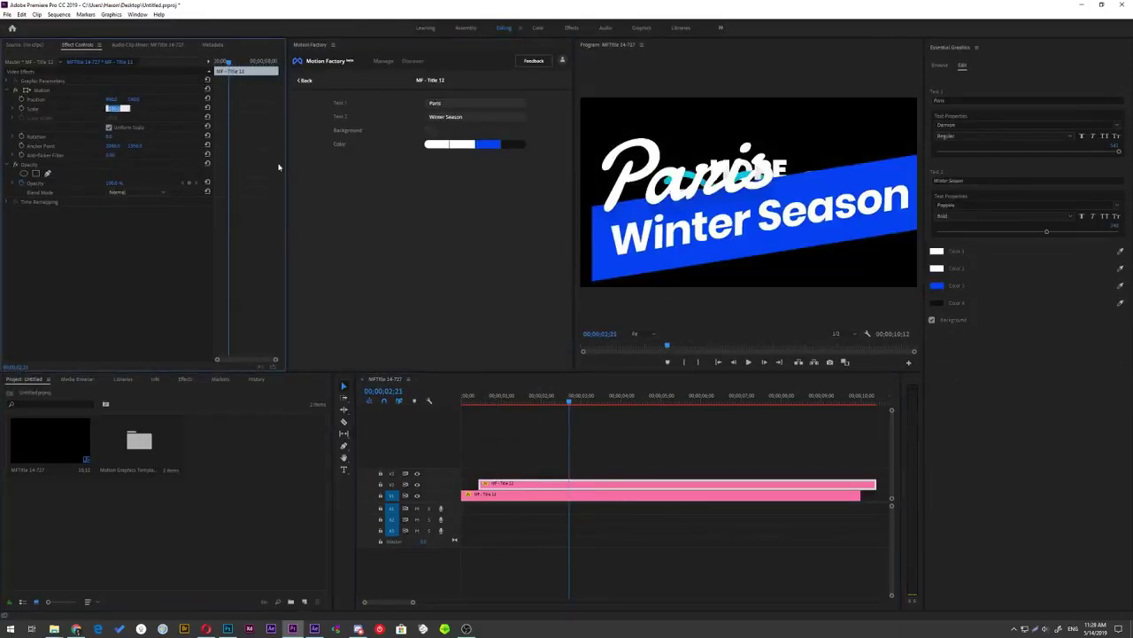
left_click_drag(142, 100, 91, 101)
key("d")
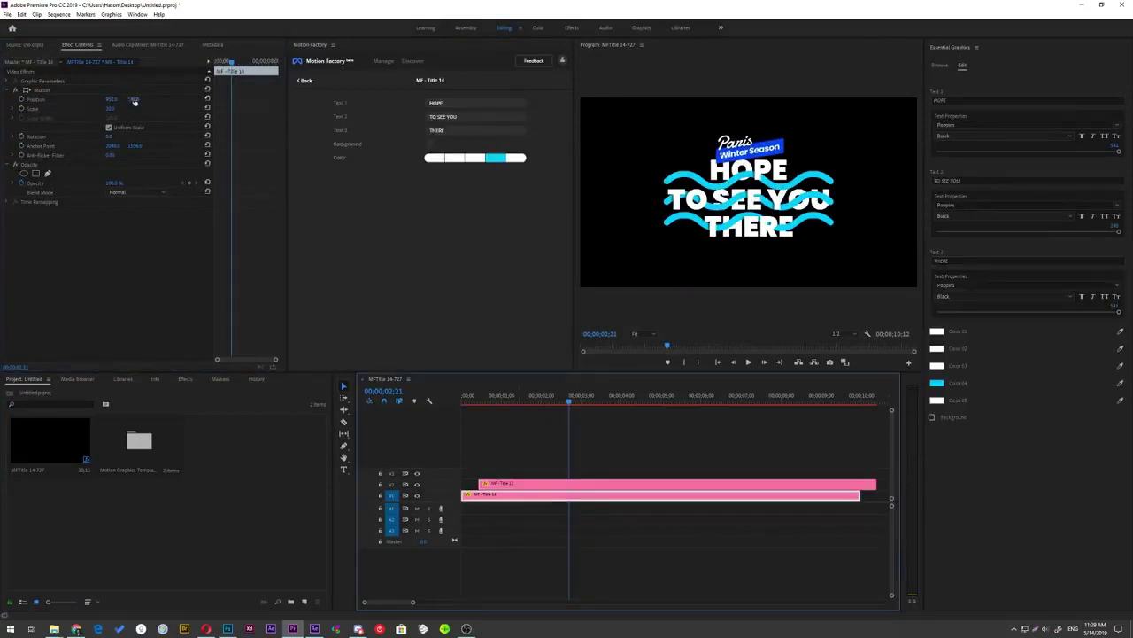
left_click(531, 483)
- Change the Paris Winter Season banner from blue to pink and play the titles from the start
left_click(488, 144)
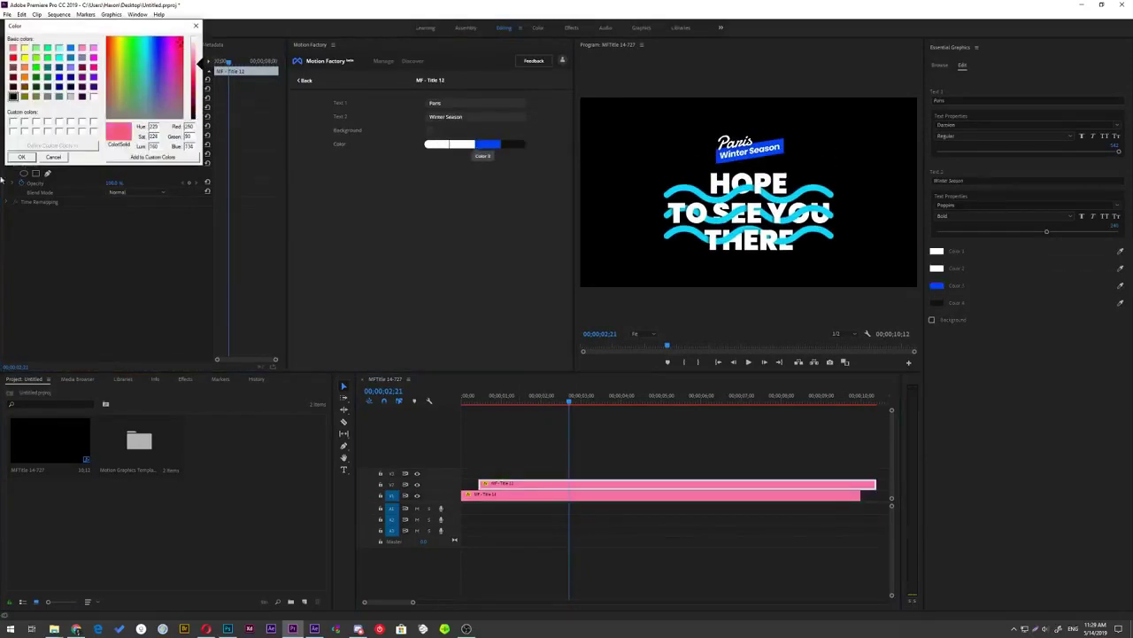
key("Return")
key("Home")
key("space")
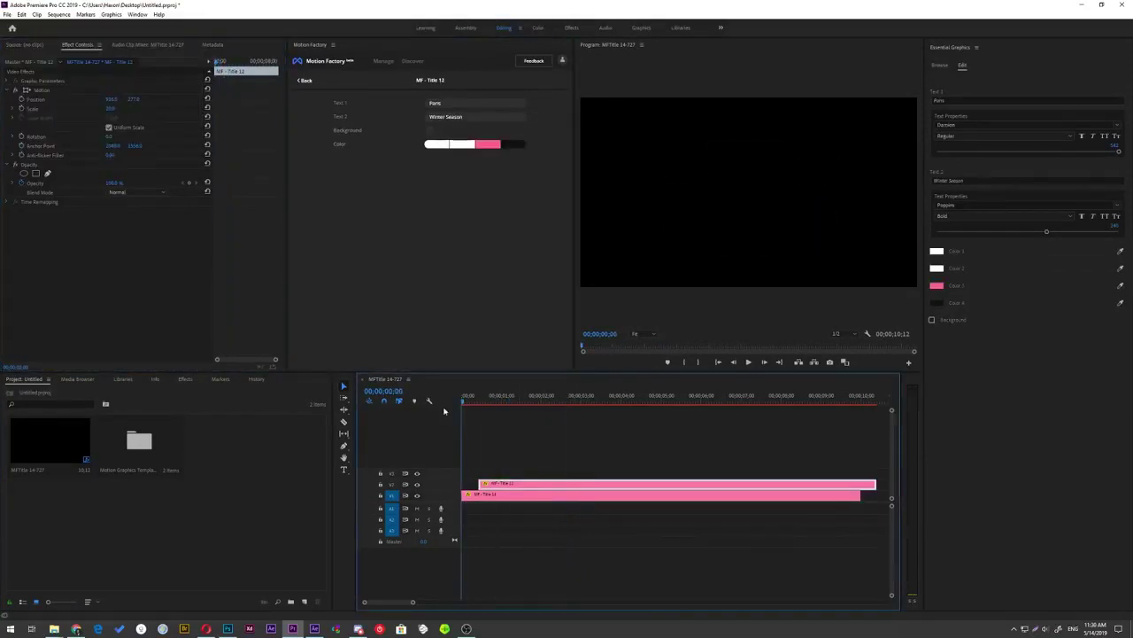